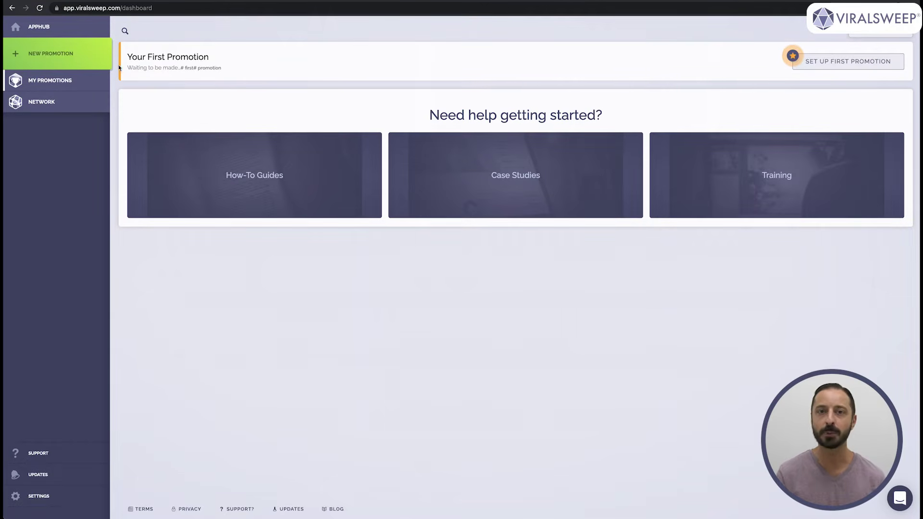
- Create a new Sweepstakes promotion to bring up its build form with live preview
left_click(73, 63)
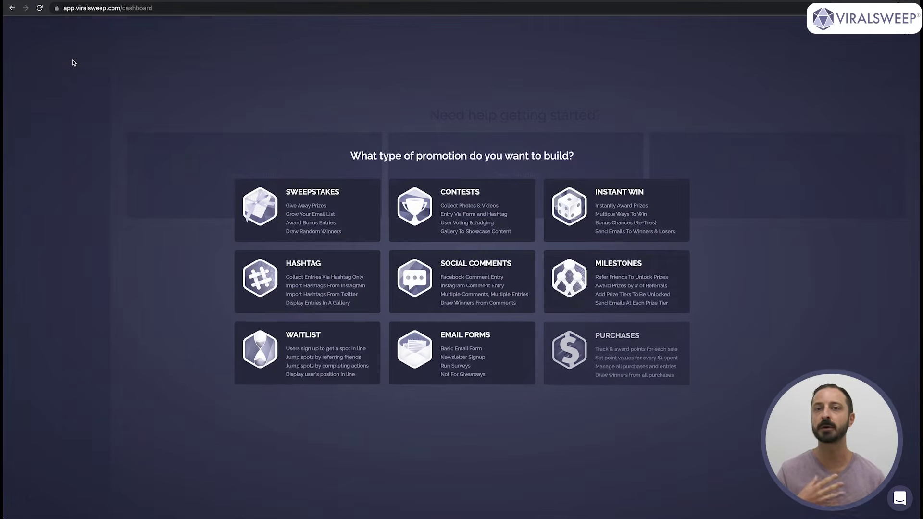
left_click(320, 210)
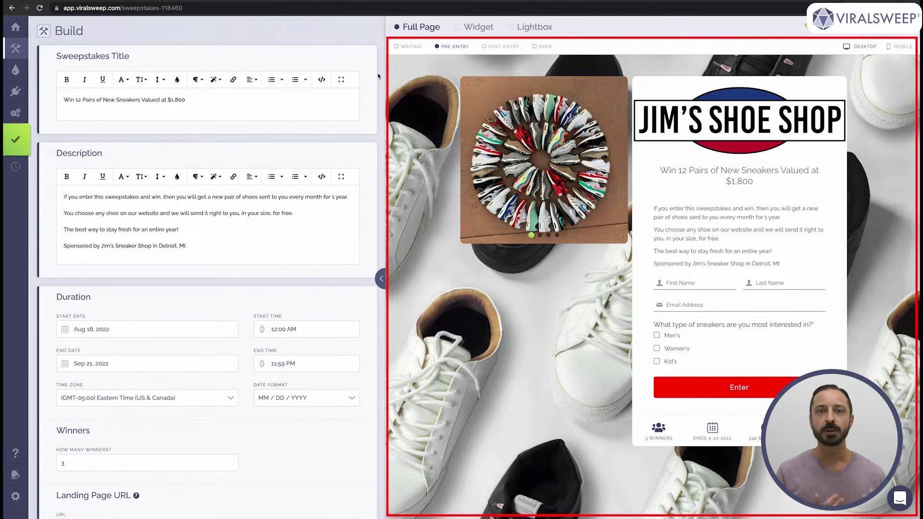
left_click(417, 47)
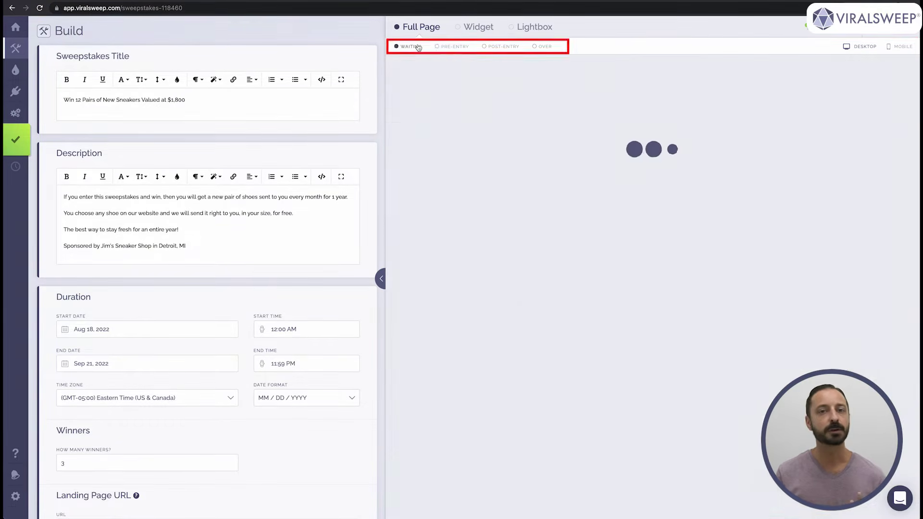
left_click(453, 47)
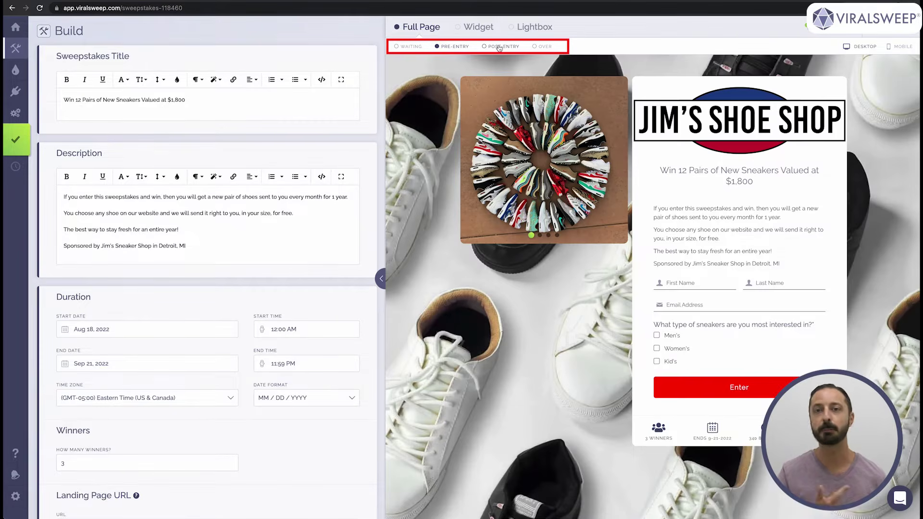
left_click(509, 47)
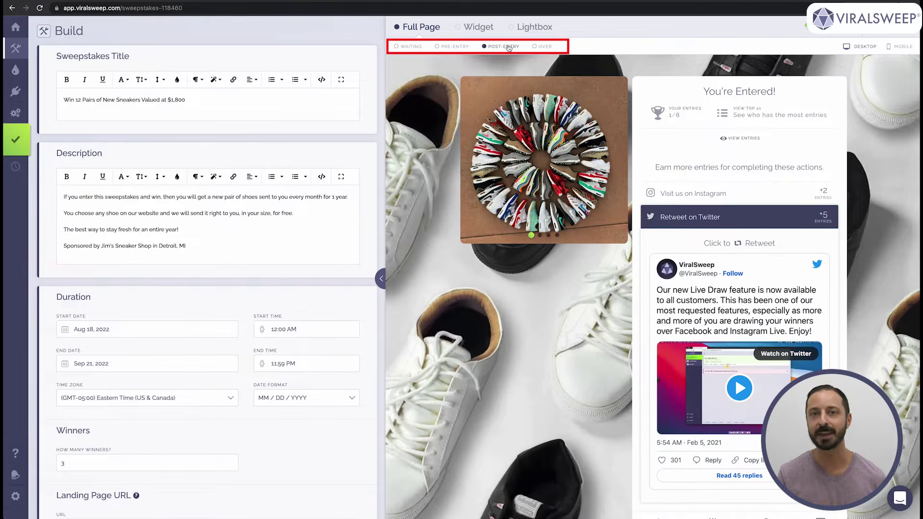
left_click(543, 46)
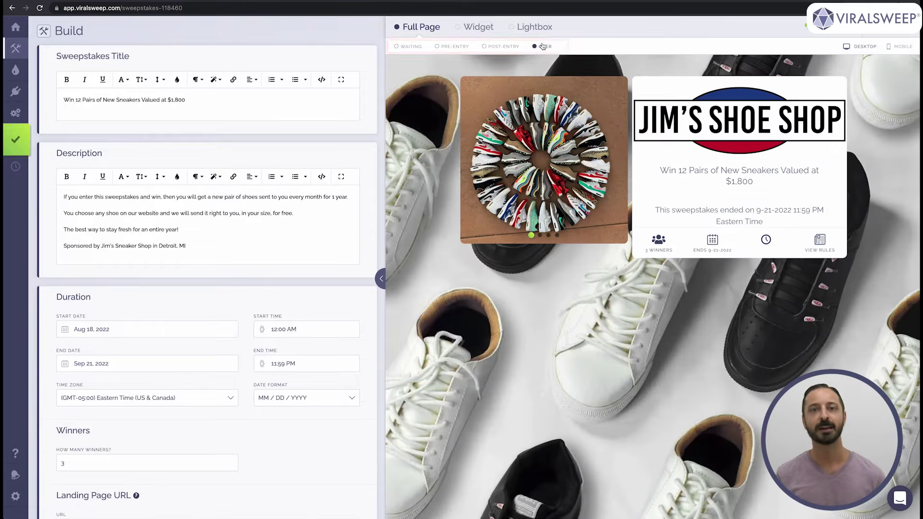
left_click(455, 48)
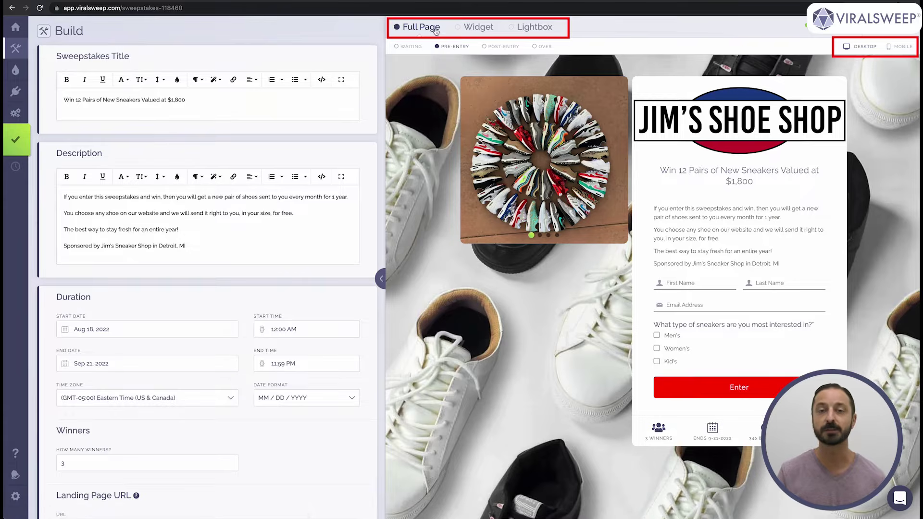
left_click(487, 28)
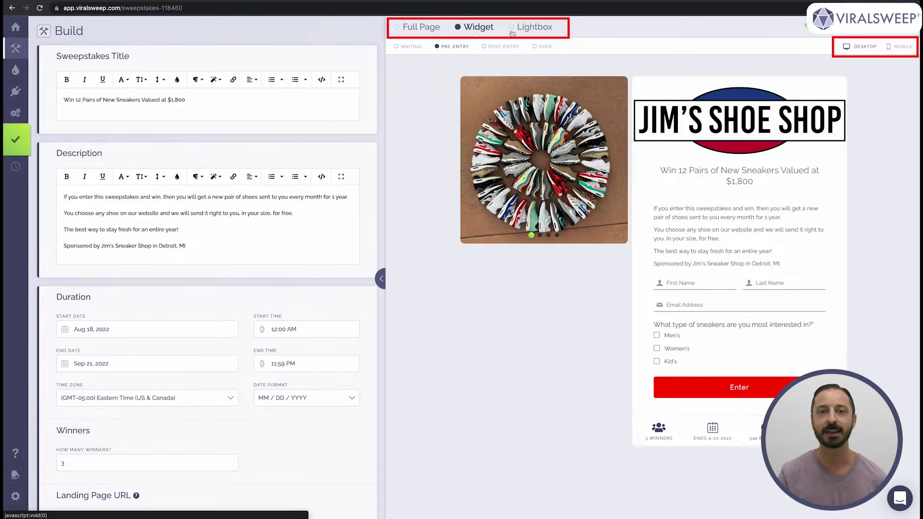
left_click(538, 30)
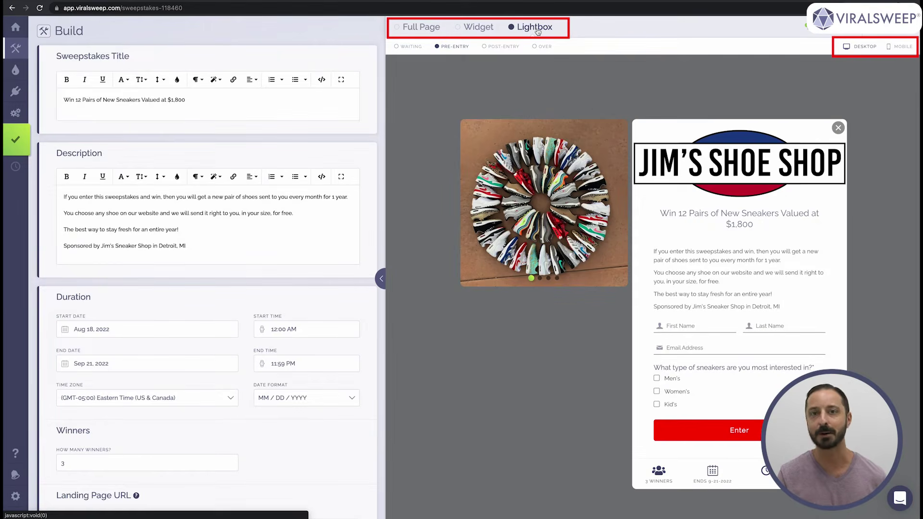
left_click(421, 27)
- Replace the sweepstakes title with 'New Title Will Be Here'
triple_click(277, 100)
key("BackSpace")
type("New Title Wi")
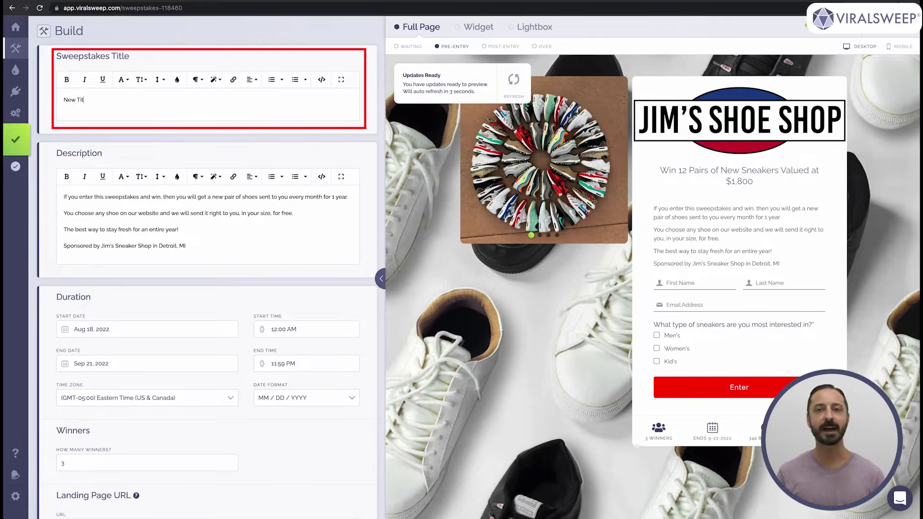
type("ll B")
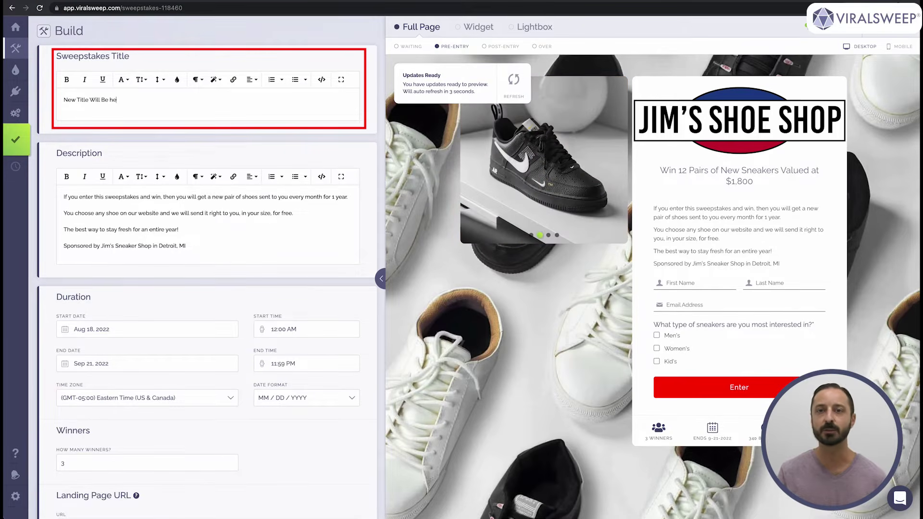
type("e he")
key("BackSpace")
key("BackSpace")
key("BackSpace")
key("BackSpace")
key("BackSpace")
key("BackSpace")
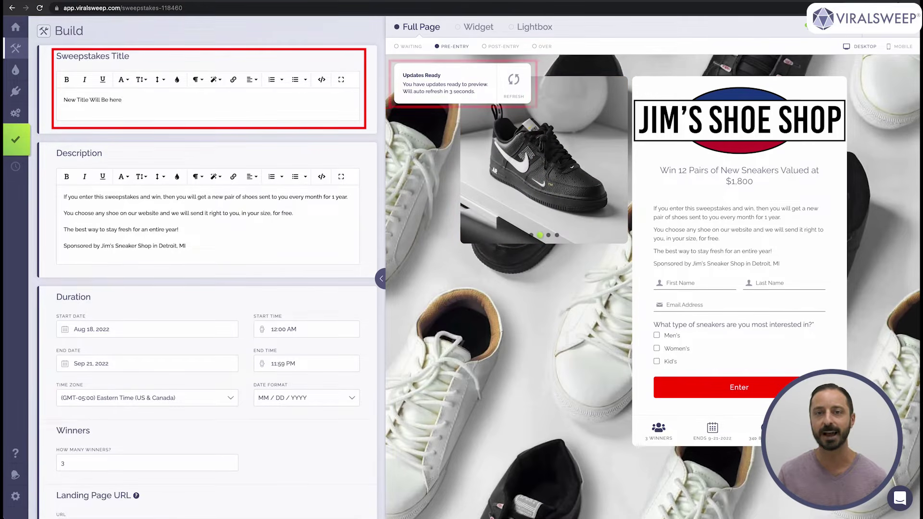
type("Be Here")
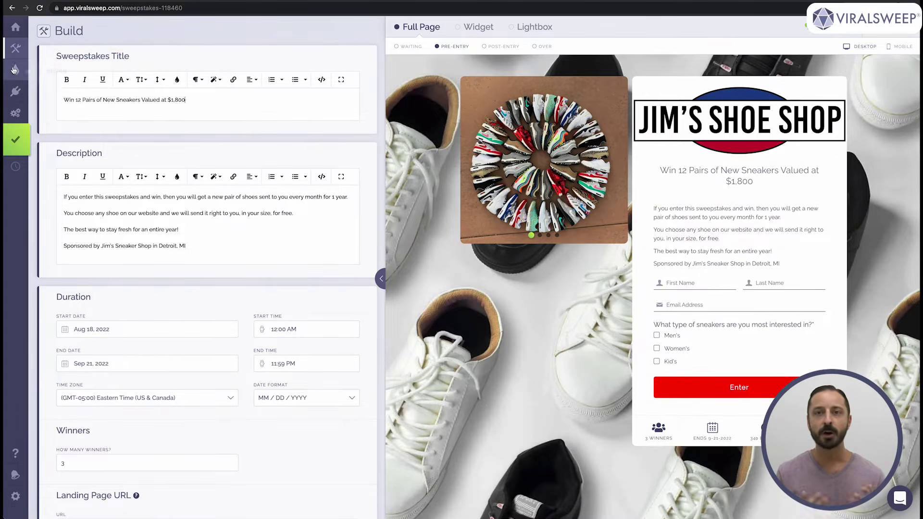
mouse_move(12, 91)
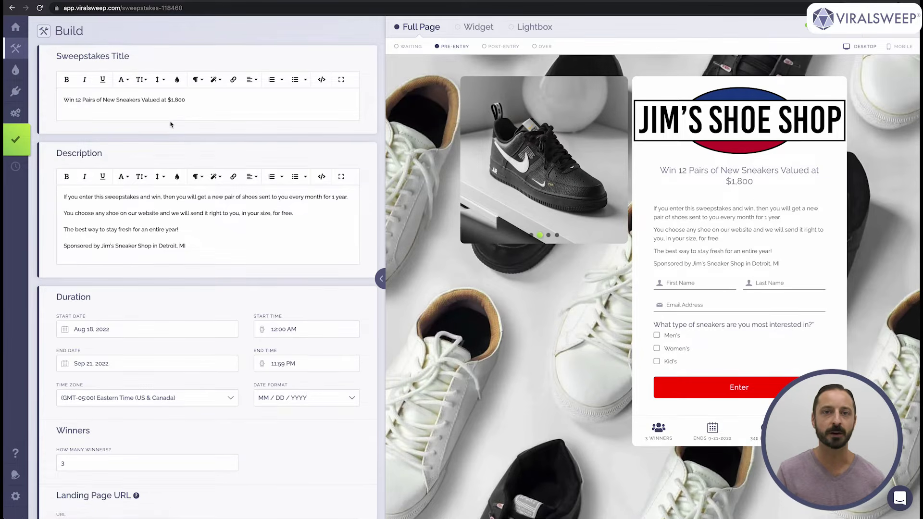
scroll(173, 124, "down", 15)
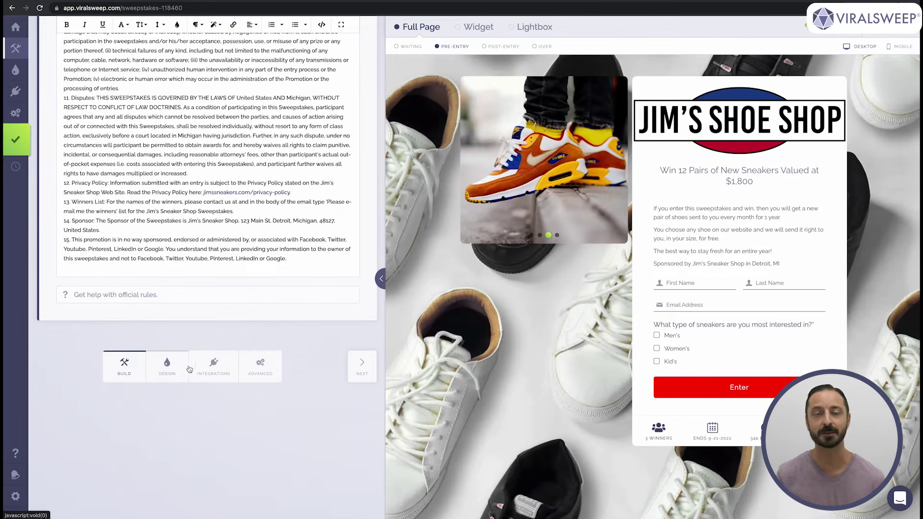
left_click(19, 49)
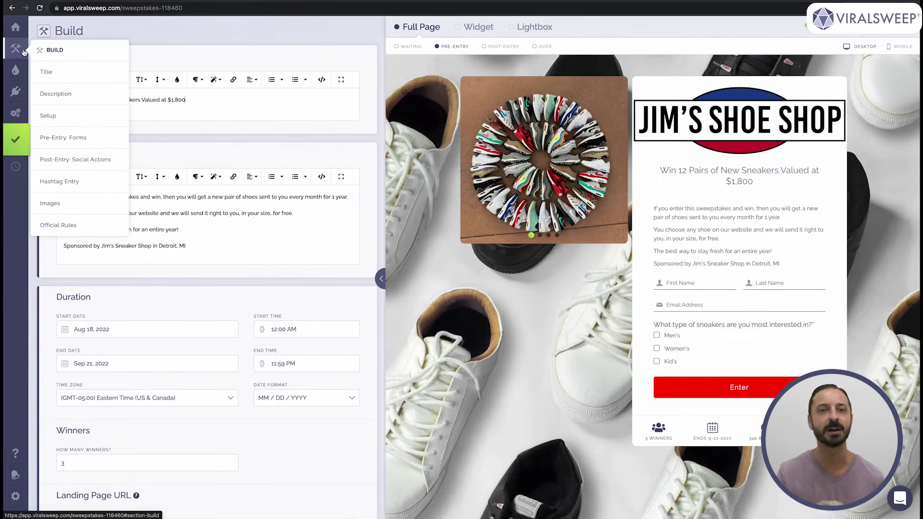
mouse_move(18, 72)
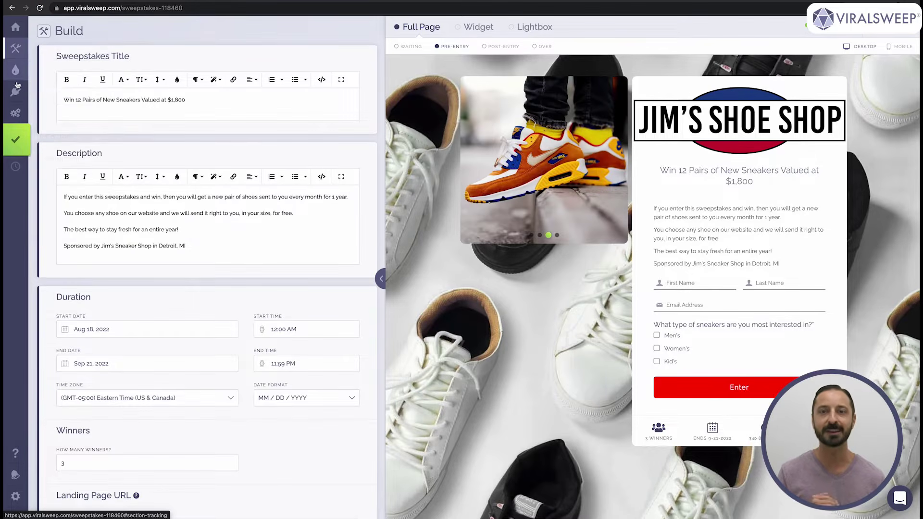
mouse_move(17, 89)
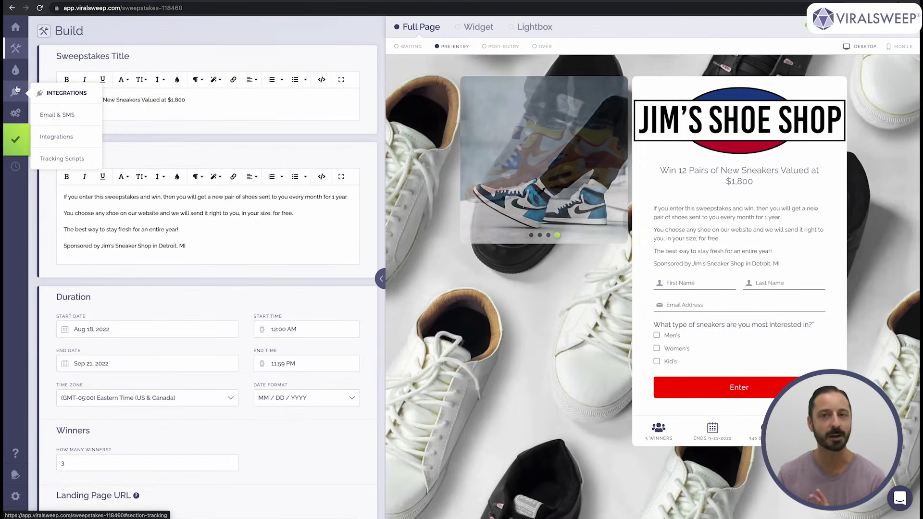
mouse_move(19, 118)
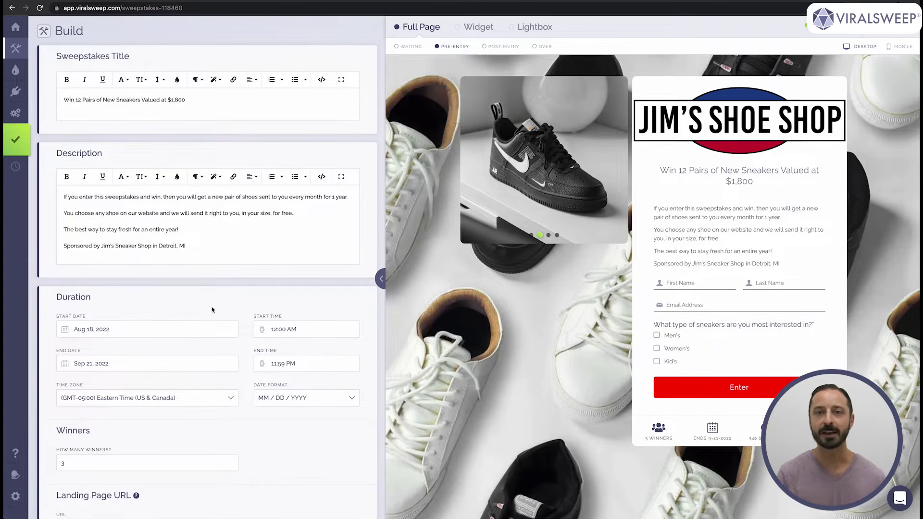
- Open the Landing Page URL help article, then start a support chat with 'Hey I need help'
scroll(212, 309, "down", 5)
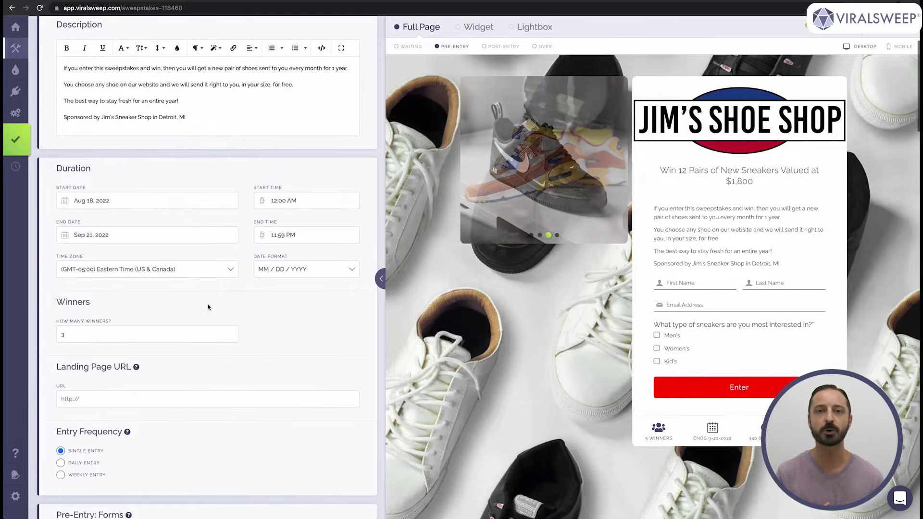
scroll(209, 307, "down", 6)
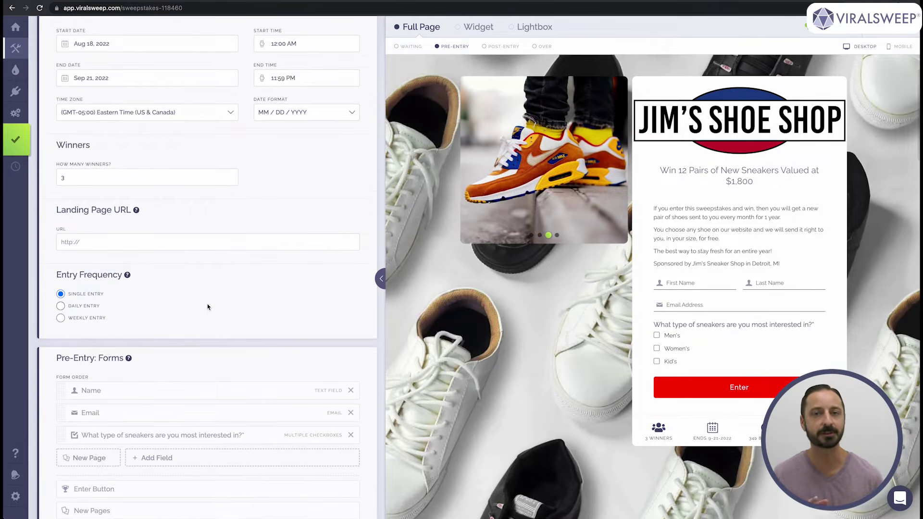
left_click(136, 209)
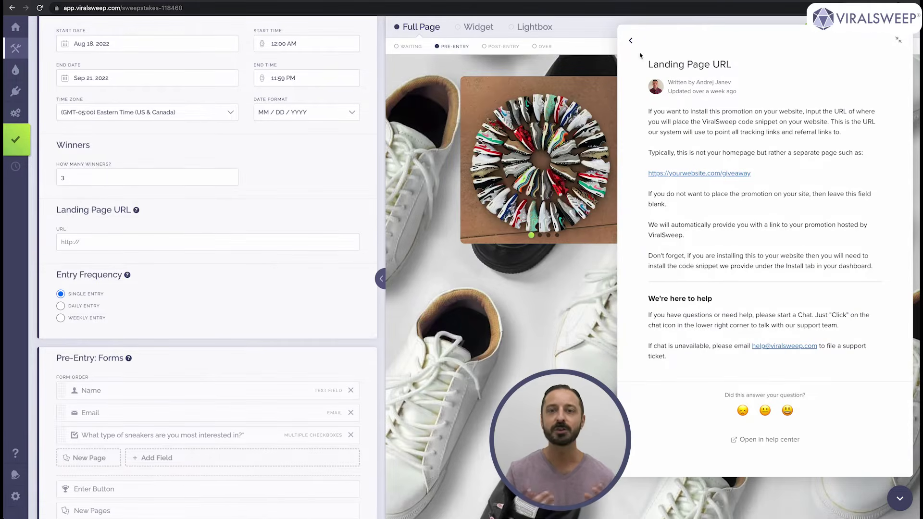
left_click(630, 40)
type("Hey I need help")
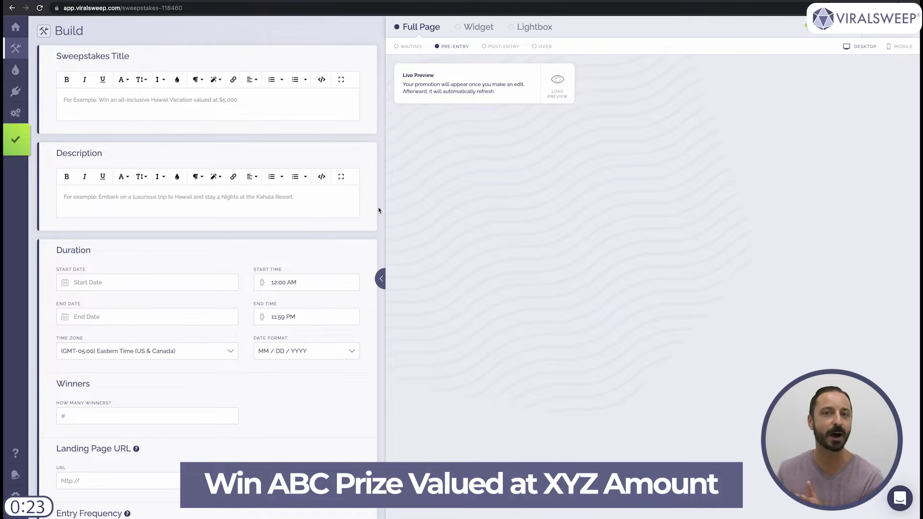
- Title the sweepstakes 'Win 12 Pairs of New Sneakers Valued at $1,800' and begin the prize description
left_click(279, 100)
type("W")
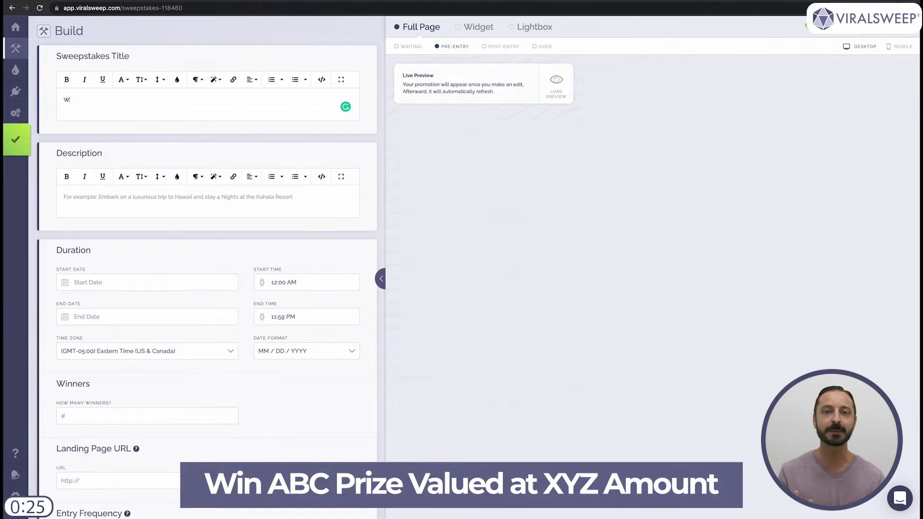
type("in 12 Pairs of")
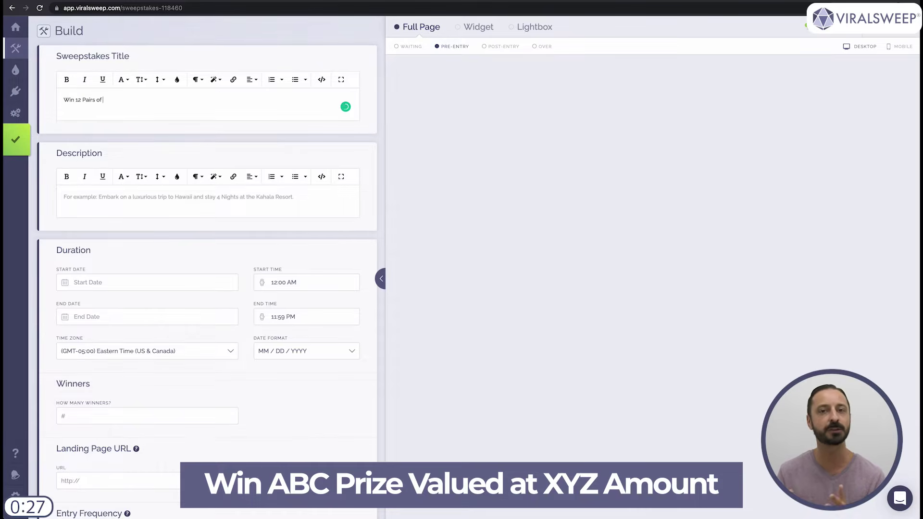
type(" New Sneakers Valued at $1,800")
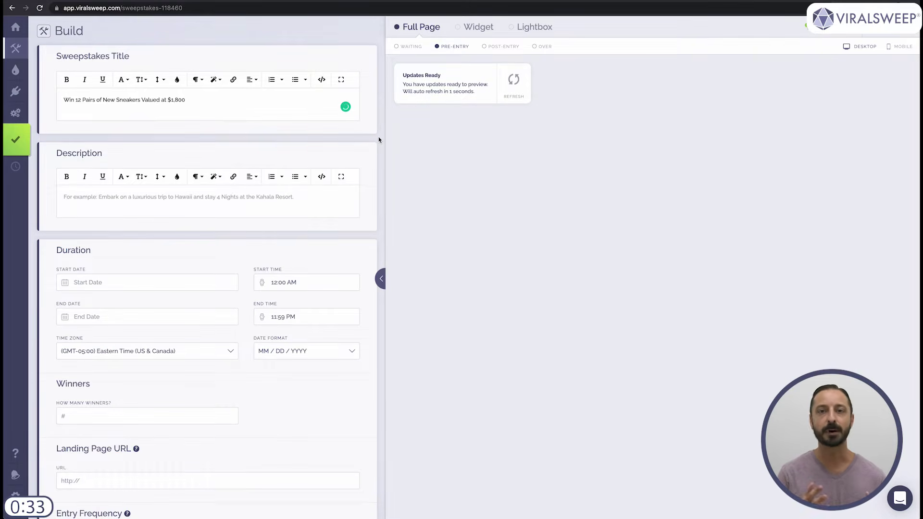
left_click(227, 197)
type("If you enter this sweepstakes and win, then you will get a new pair of shoes sent to you every month for")
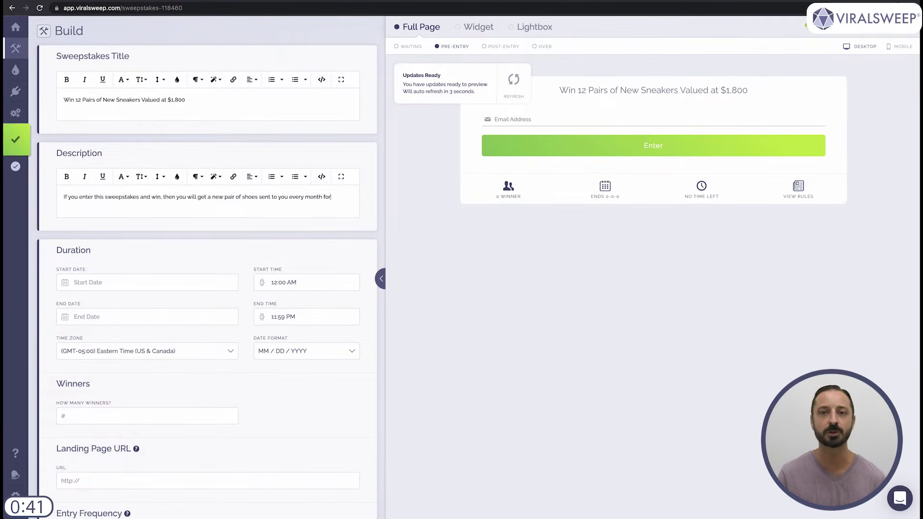
type(" 1 year.")
- Add description paragraphs about choosing any shoe, staying fresh all year, and Jim's Sneaker Shop sponsorship
key("Return")
type("You choose any shoe")
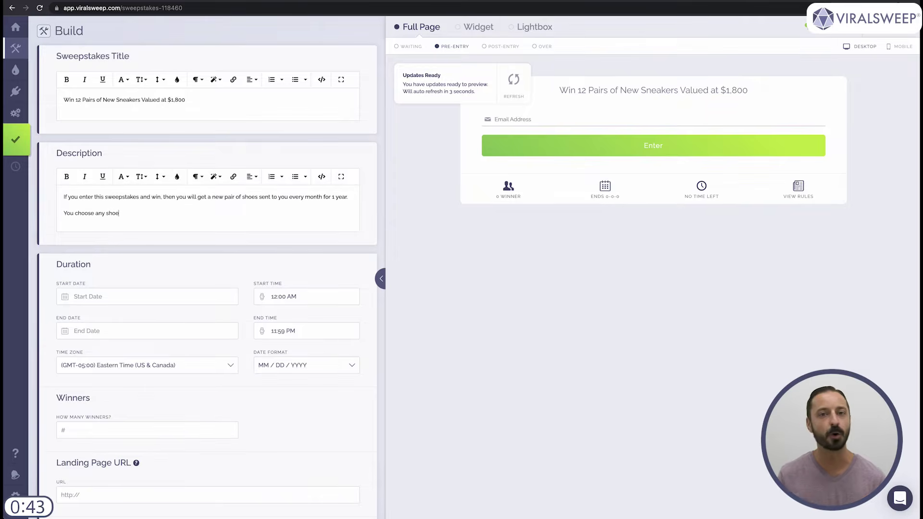
type(" on our website and we will send it right to you, in your size, for free.")
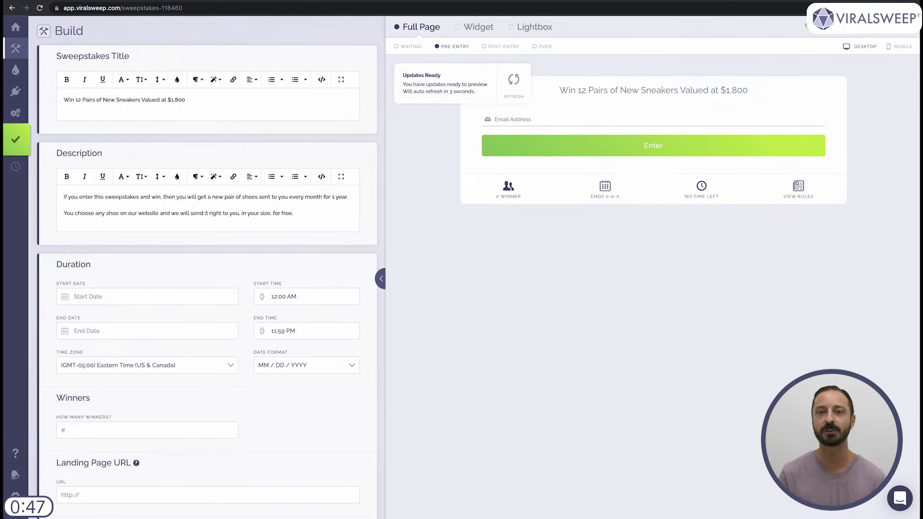
key("Return")
type("The best way to stay fresh for an entire year!")
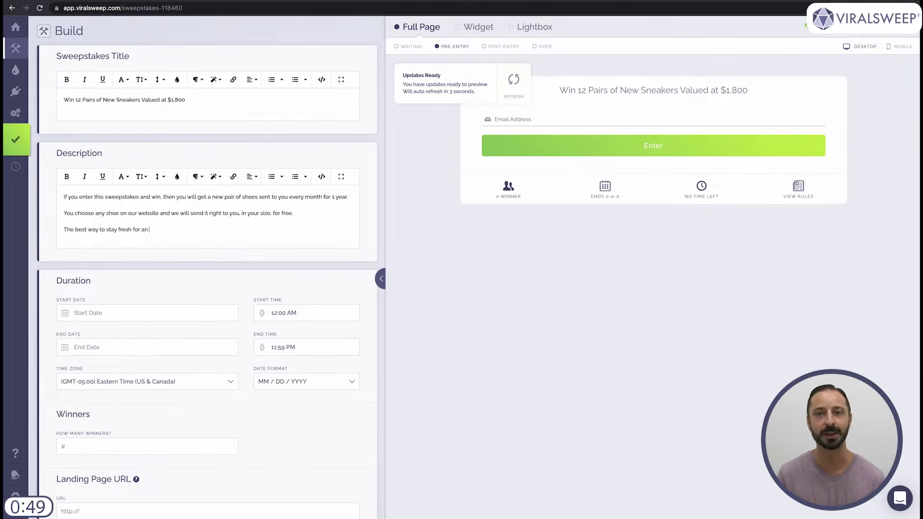
key("Return")
type("Sponsored by")
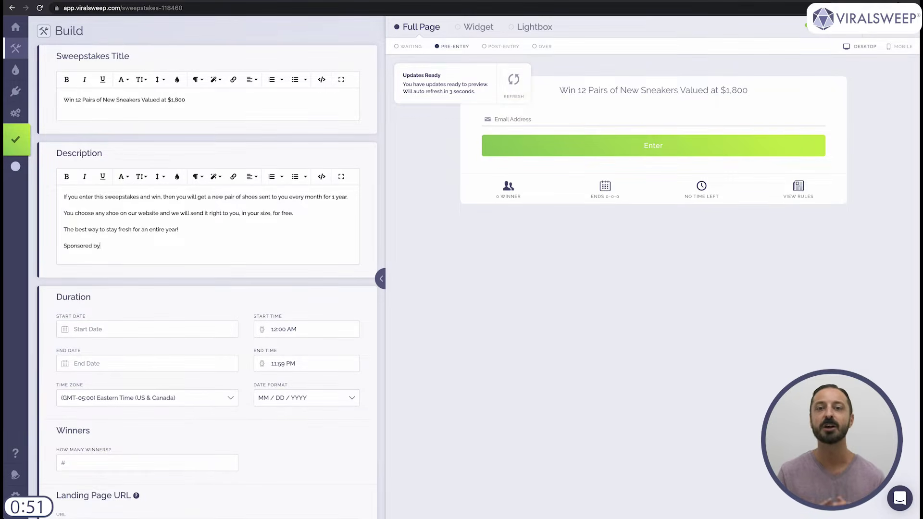
type(" Jim's Sneaker Shop in ")
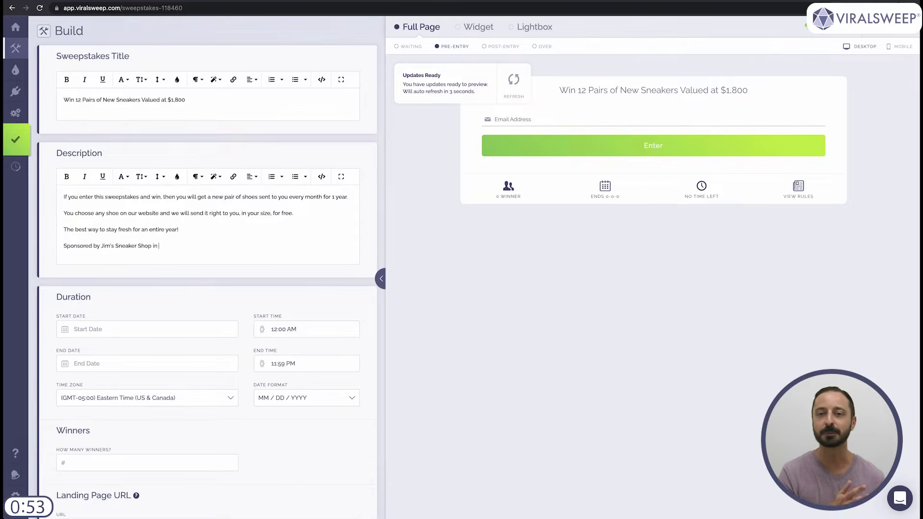
type("Detroit, MI.")
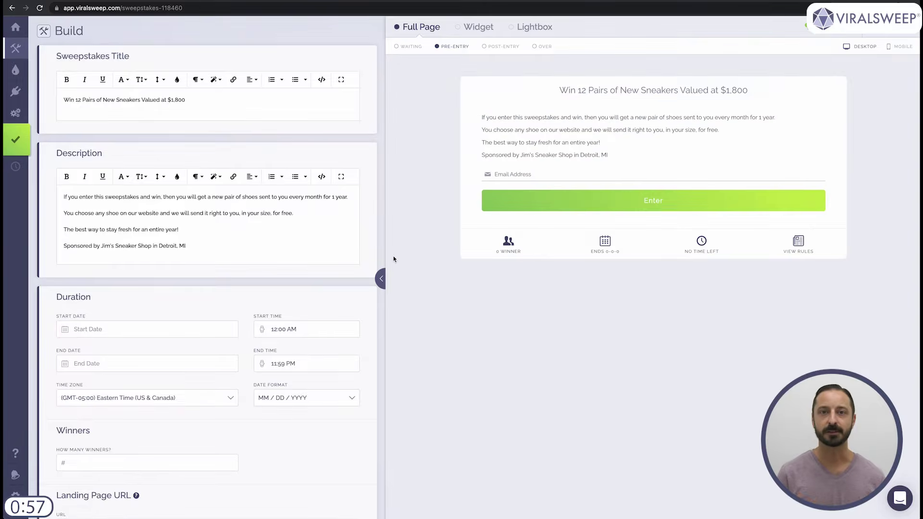
- Set the start date to Aug 18, 2022 and the end date to Sep 21, 2022
left_click(142, 331)
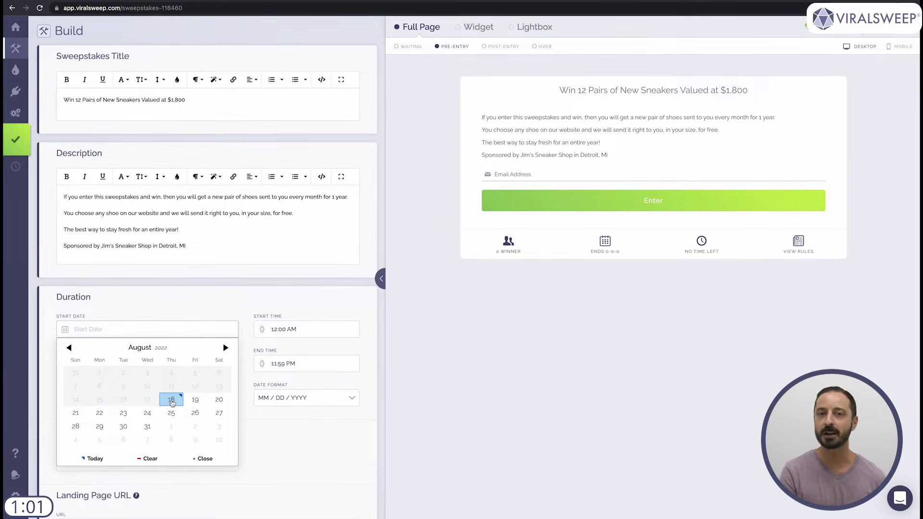
left_click(171, 399)
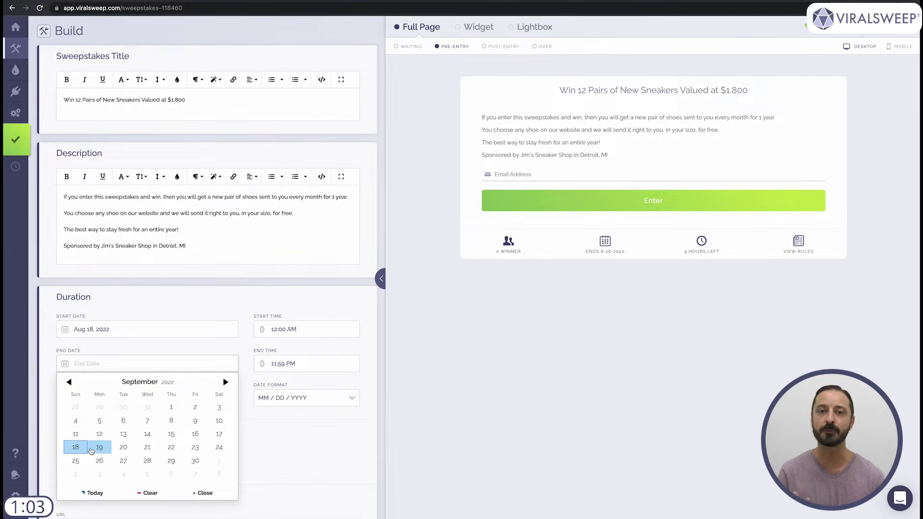
left_click(149, 450)
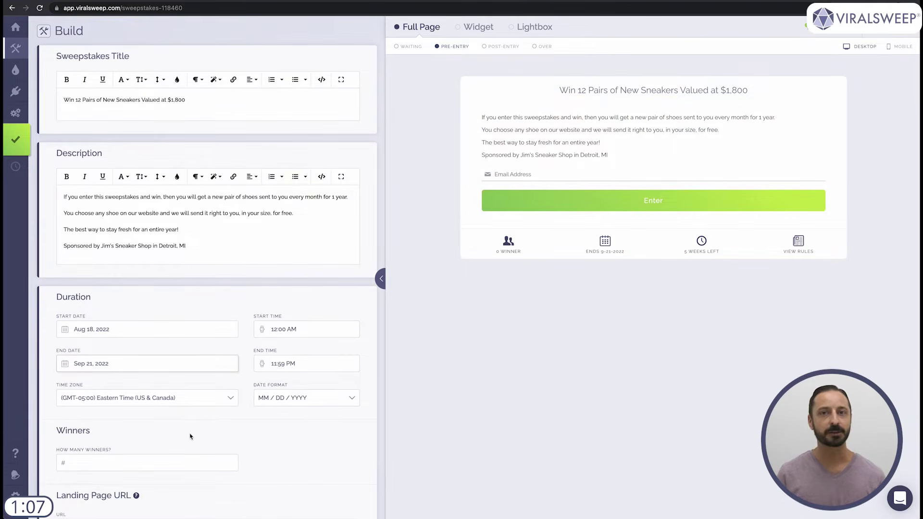
scroll(263, 428, "down", 3)
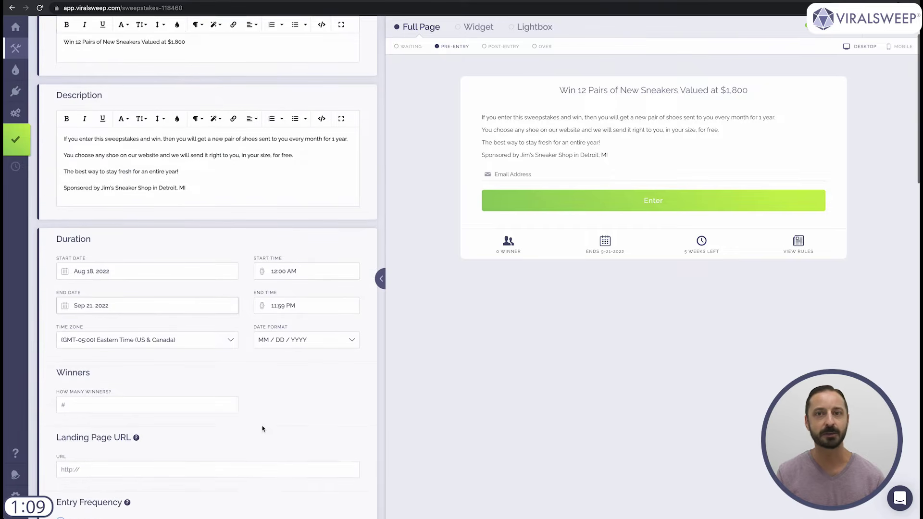
left_click(114, 392)
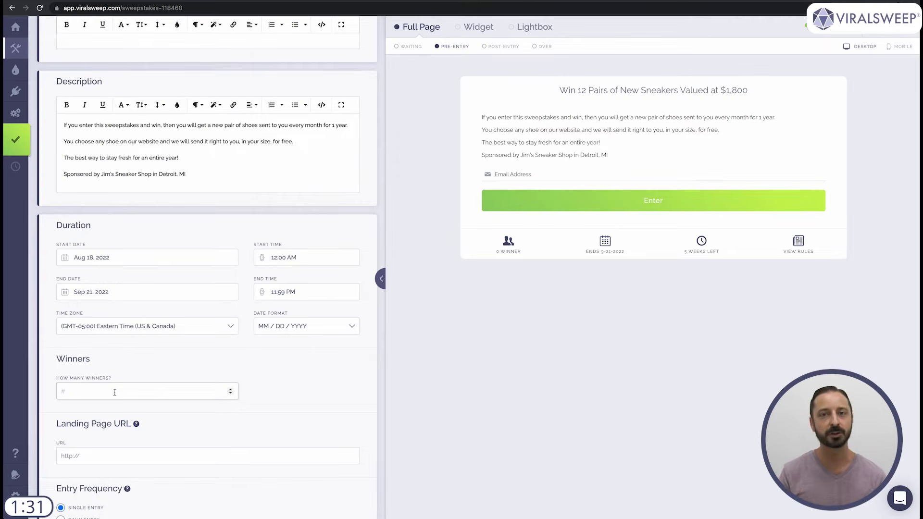
- Enter 3 winners and clear the typed Landing Page URL so it stays empty
type("3")
key("Tab")
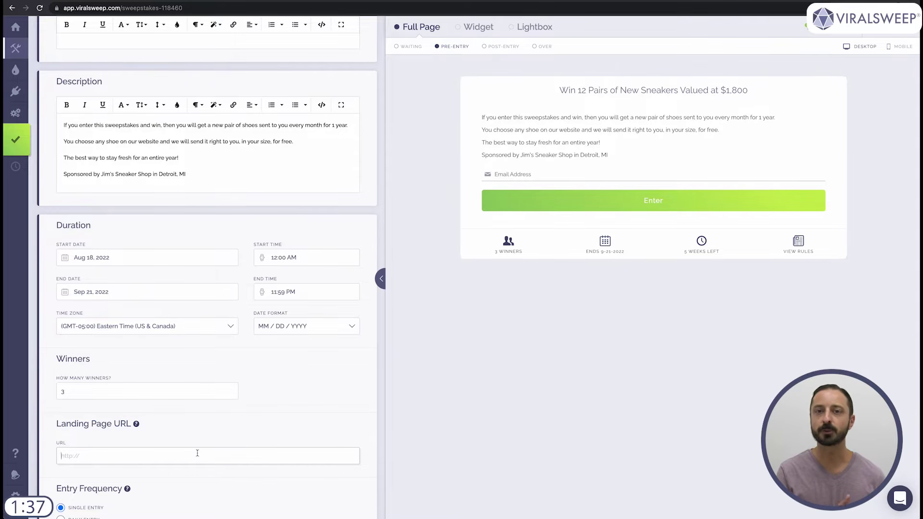
type("jimssneakers.com/giveaway")
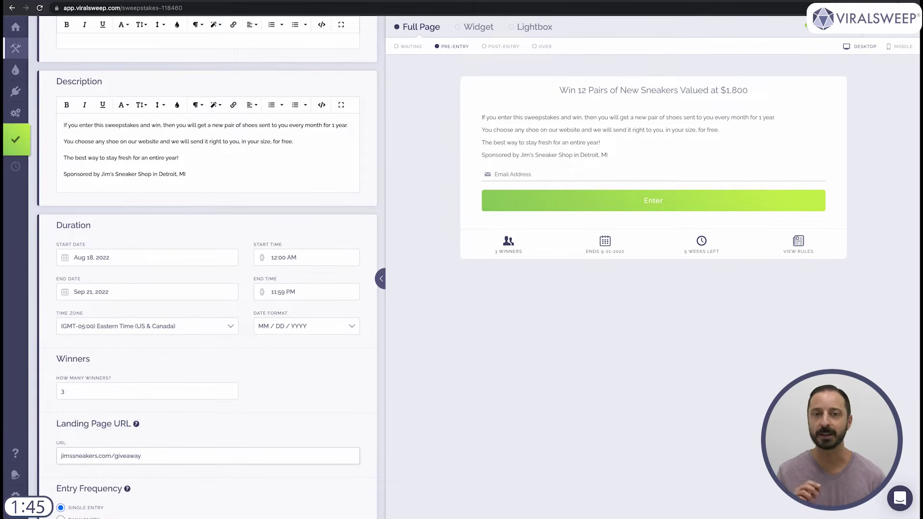
key("ctrl+a")
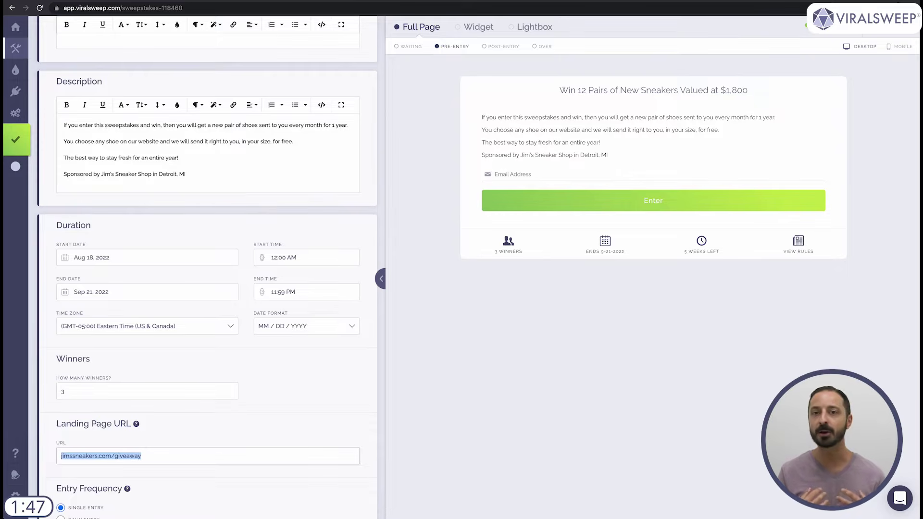
key("BackSpace")
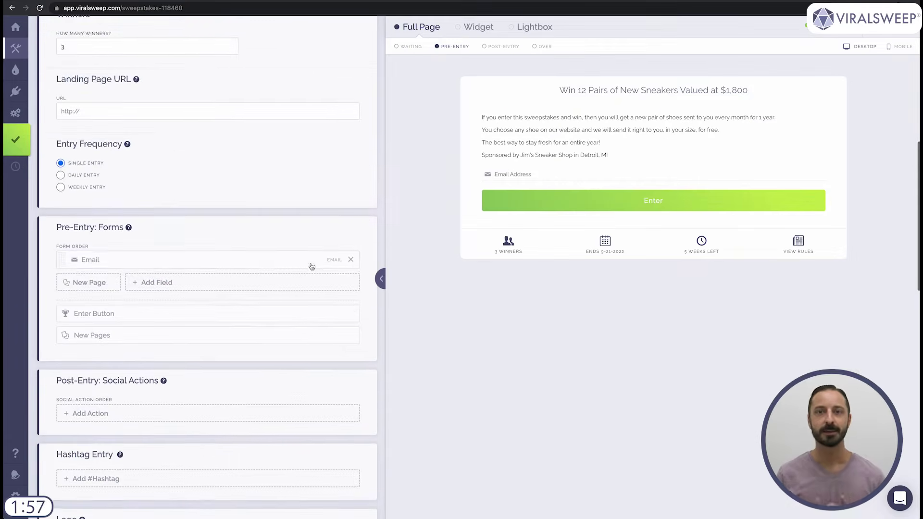
- Open Add Field under Pre-Entry: Forms and browse the premade and custom field types
scroll(354, 201, "down", 3)
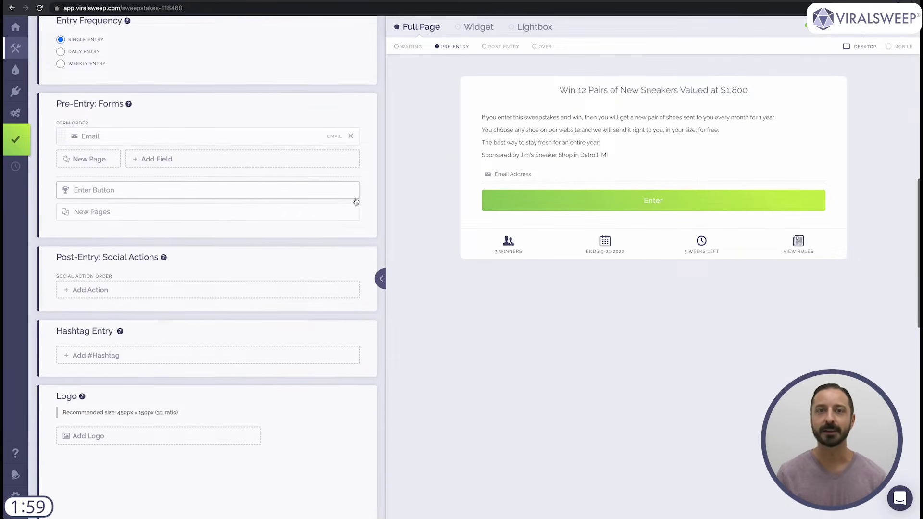
scroll(355, 201, "up", 1)
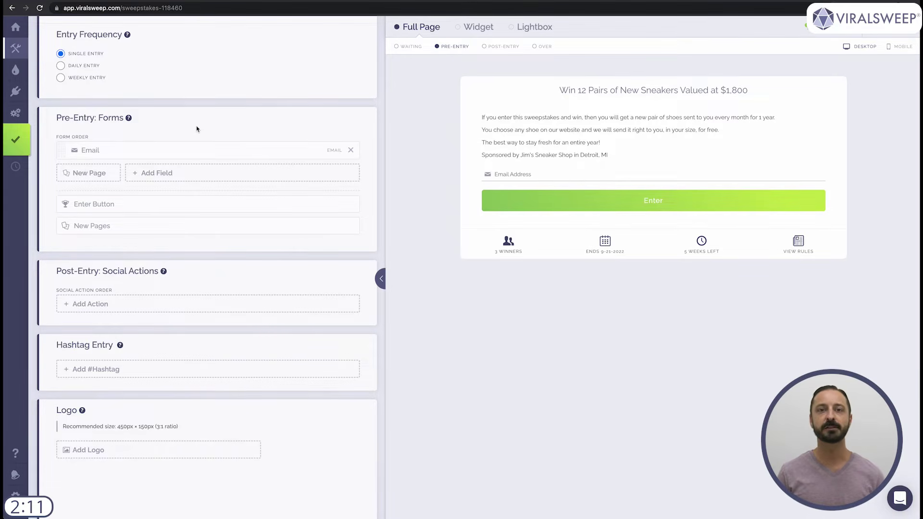
left_click(171, 173)
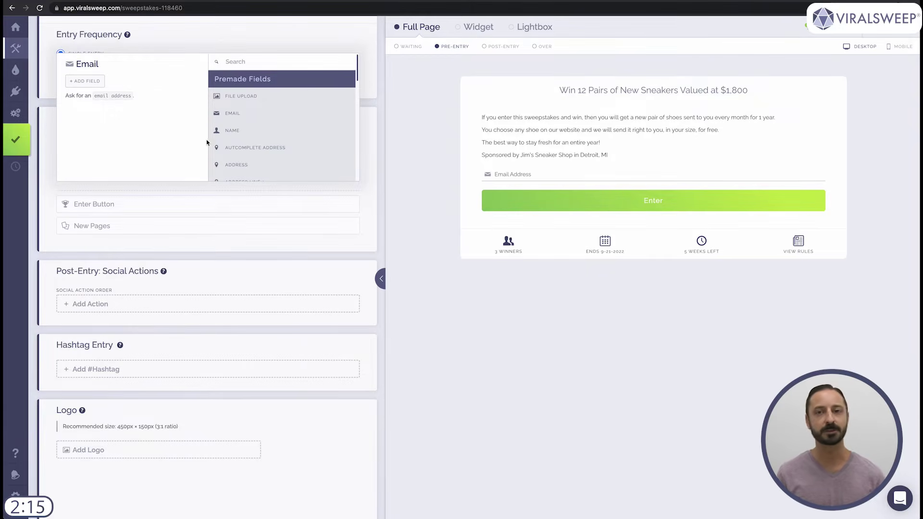
scroll(250, 133, "down", 5)
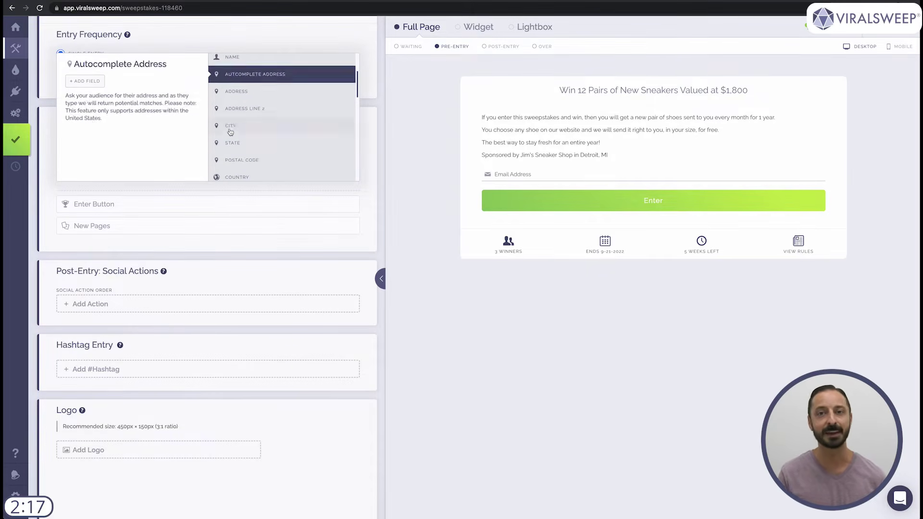
scroll(272, 134, "down", 8)
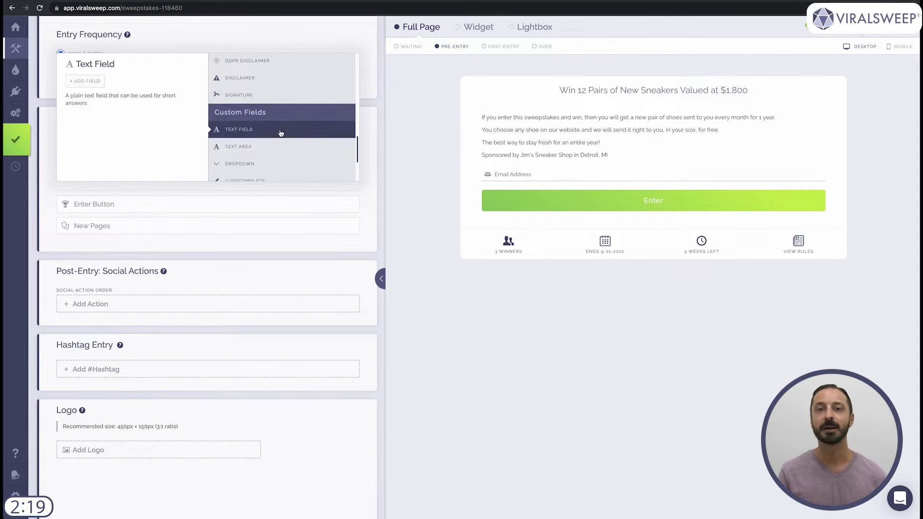
scroll(309, 135, "down", 3)
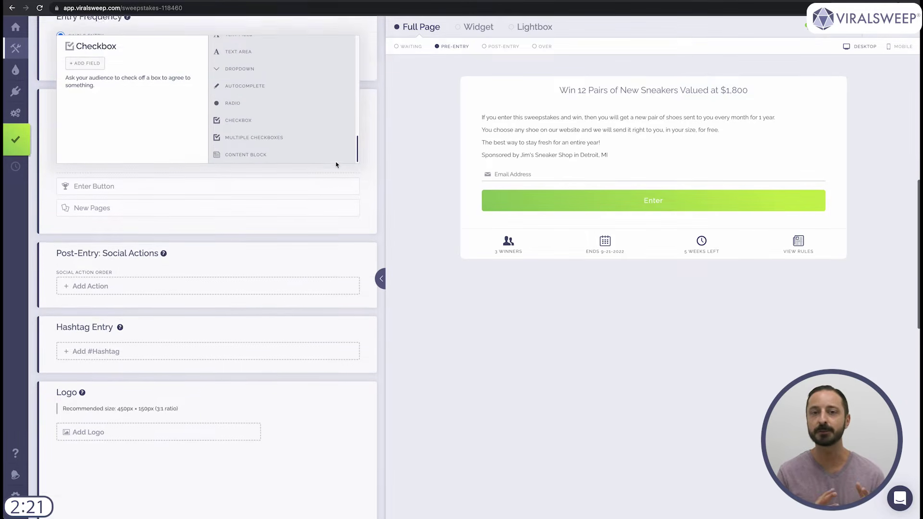
scroll(332, 159, "up", 4)
scroll(326, 156, "up", 10)
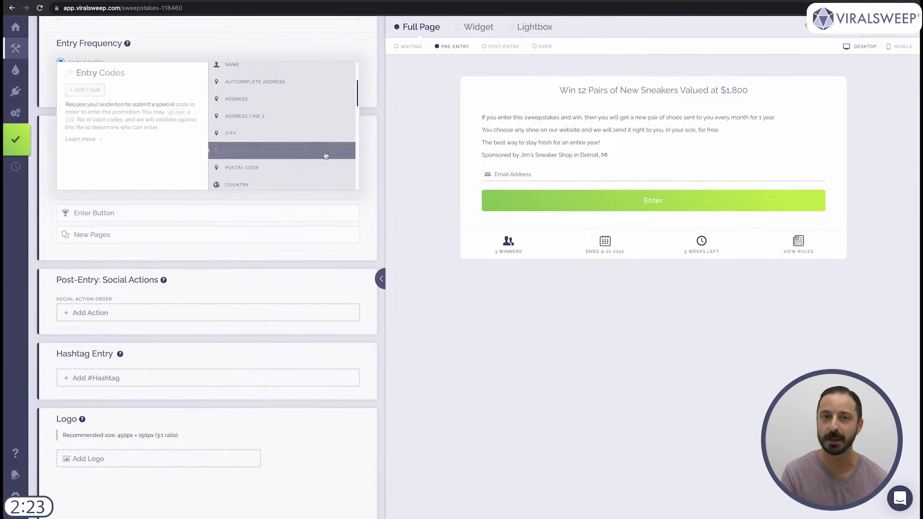
scroll(322, 155, "up", 1)
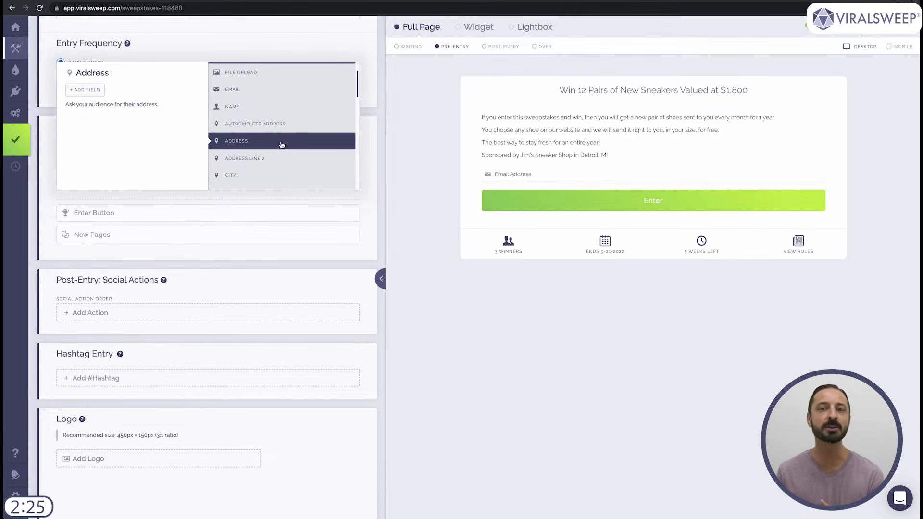
- Add a Name field to the entry form
left_click(261, 107)
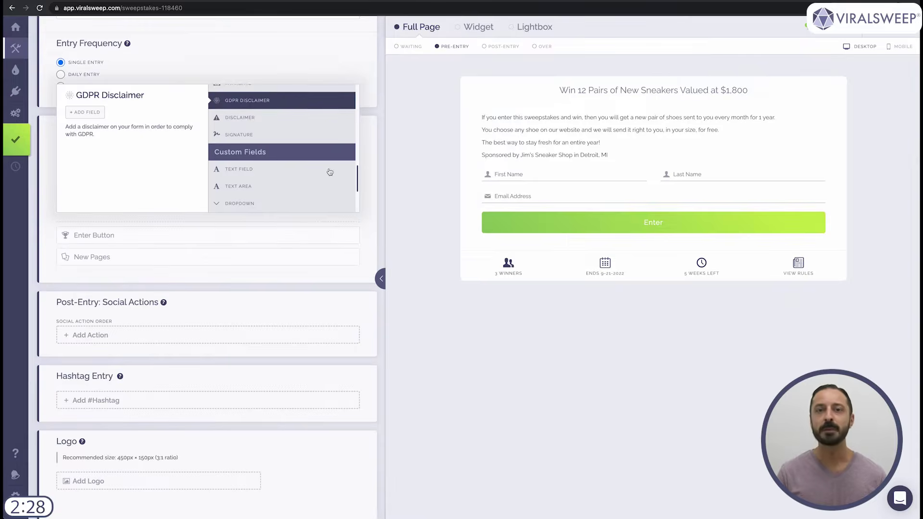
scroll(330, 173, "down", 4)
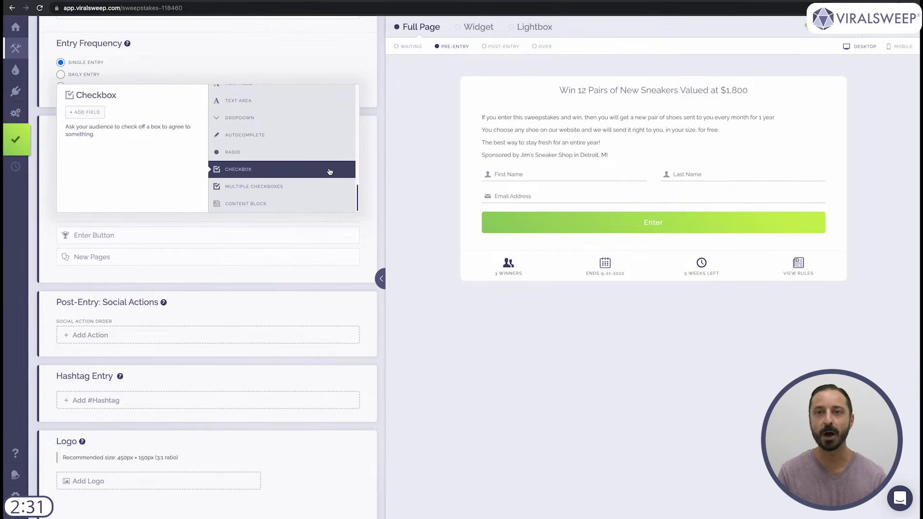
scroll(330, 172, "down", 1)
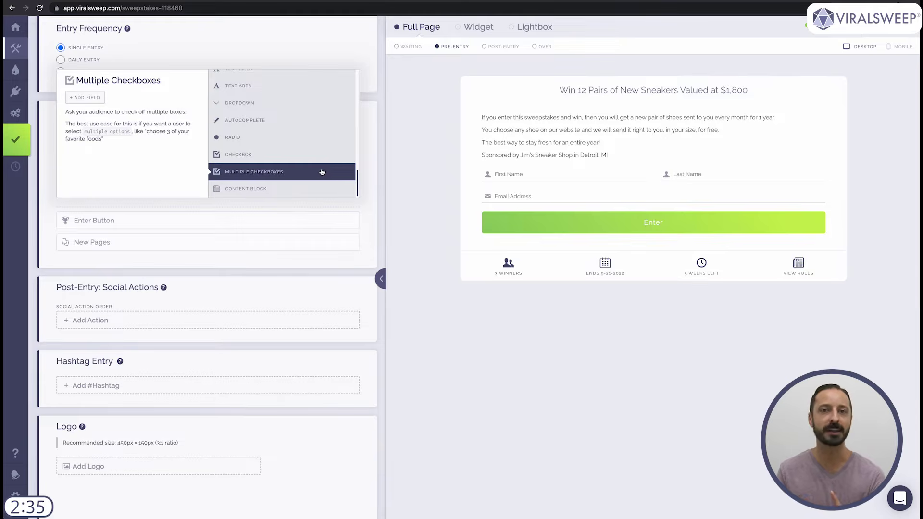
- Add a Multiple Checkboxes question 'What type of sneakers are you most interested in?' with Men's, Womens, Kids
left_click(283, 176)
type("What type of sn")
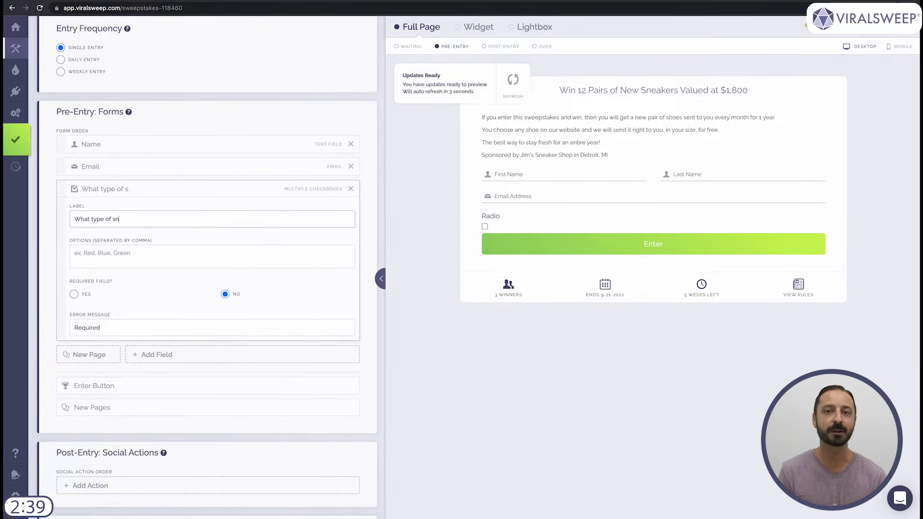
type("eakers are you most interested in?")
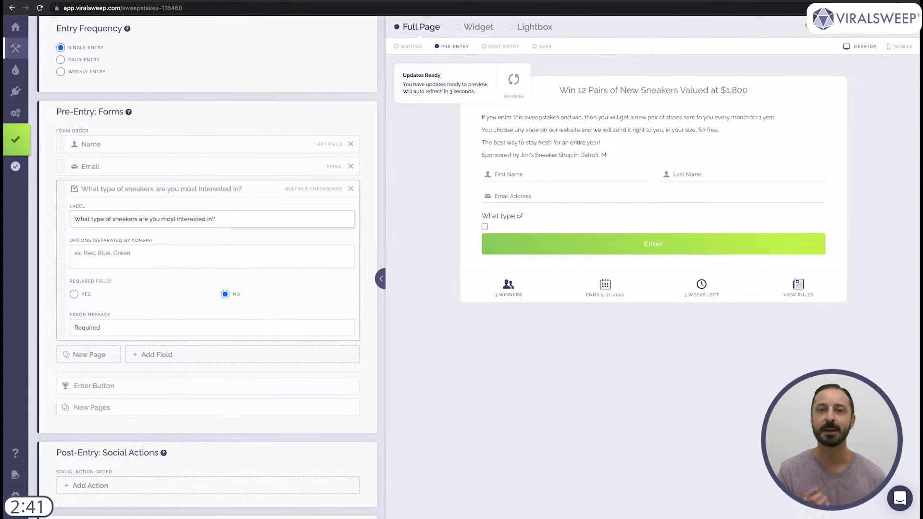
key("Tab")
type("Men's,Womens,Kids")
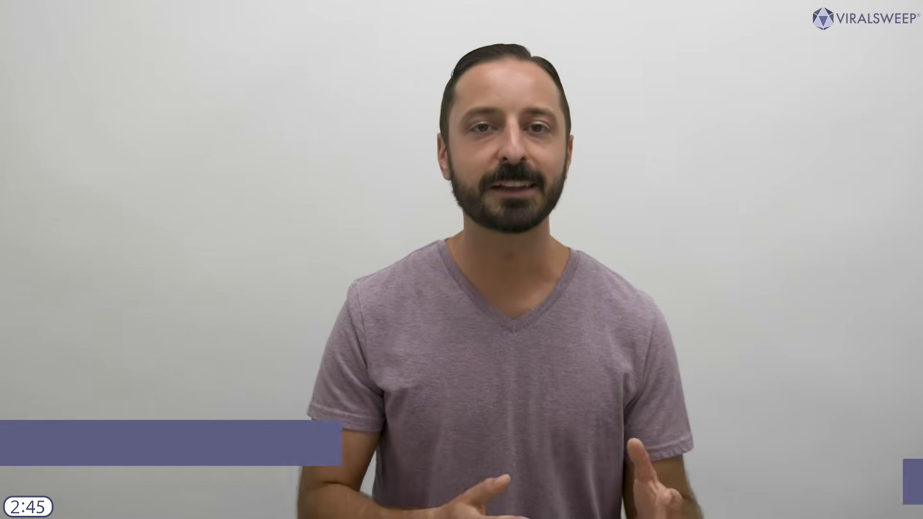
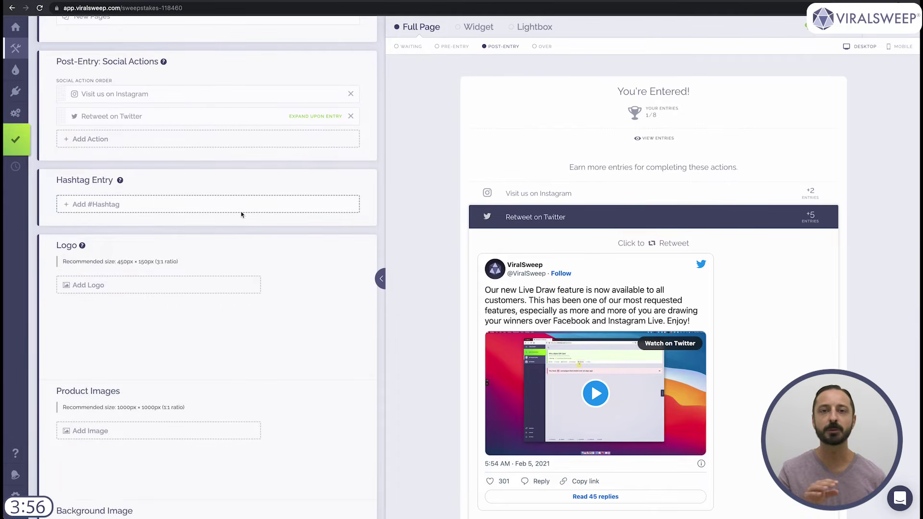
- Start a new, blank hashtag entry under Hashtag Entry
left_click(174, 202)
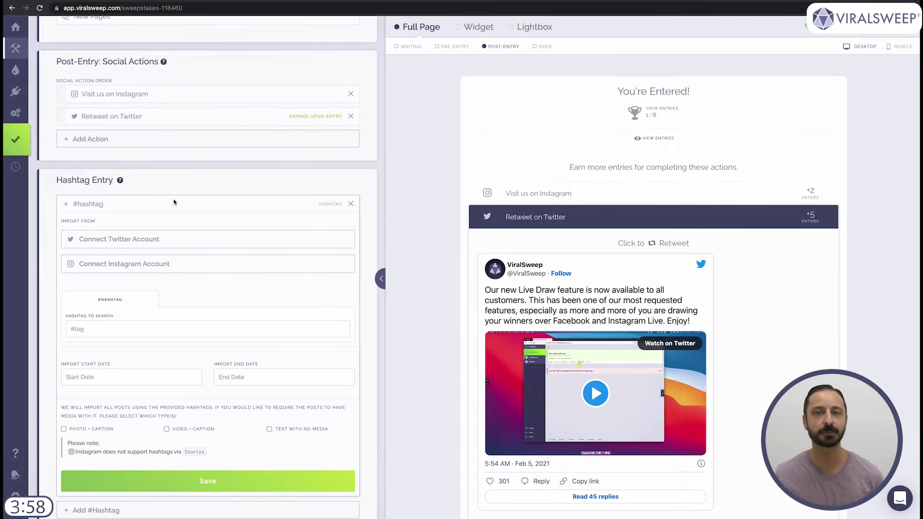
- Connect and authorize a Twitter account, and set the hashtag to 12kicksfor12months
left_click(134, 243)
left_click(128, 127)
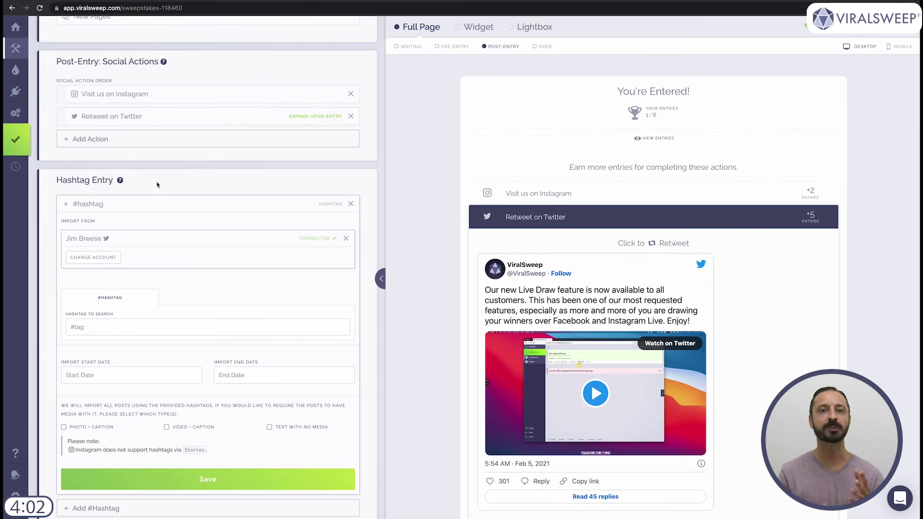
left_click(147, 326)
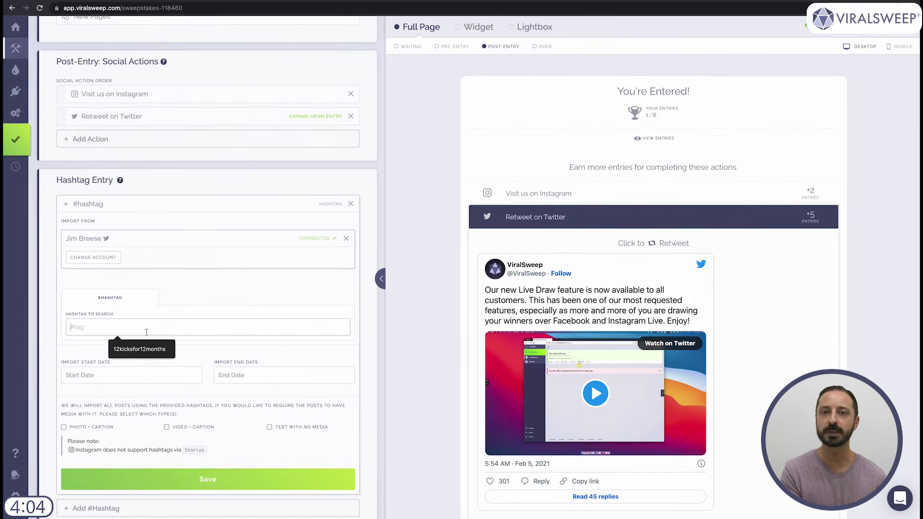
left_click(146, 350)
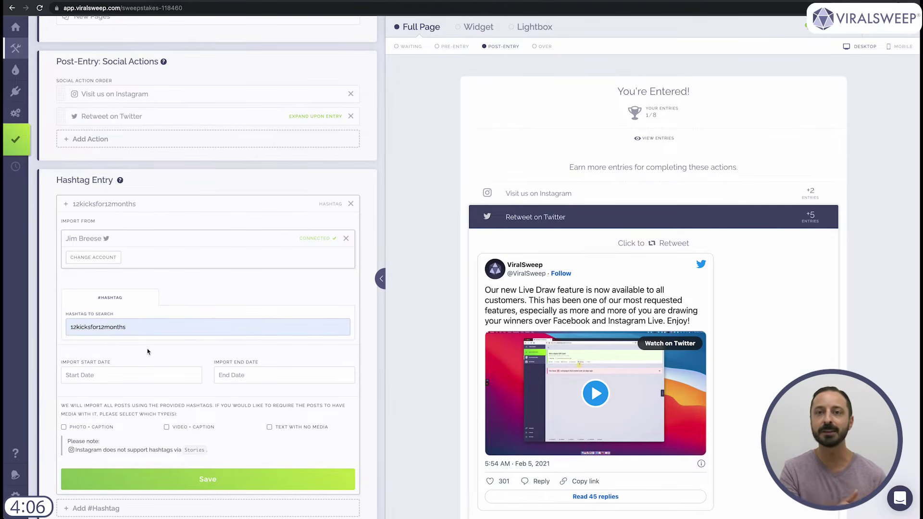
- Set the import dates to Aug 18 through Sep 21, 2022, and save the hashtag entry
left_click(167, 374)
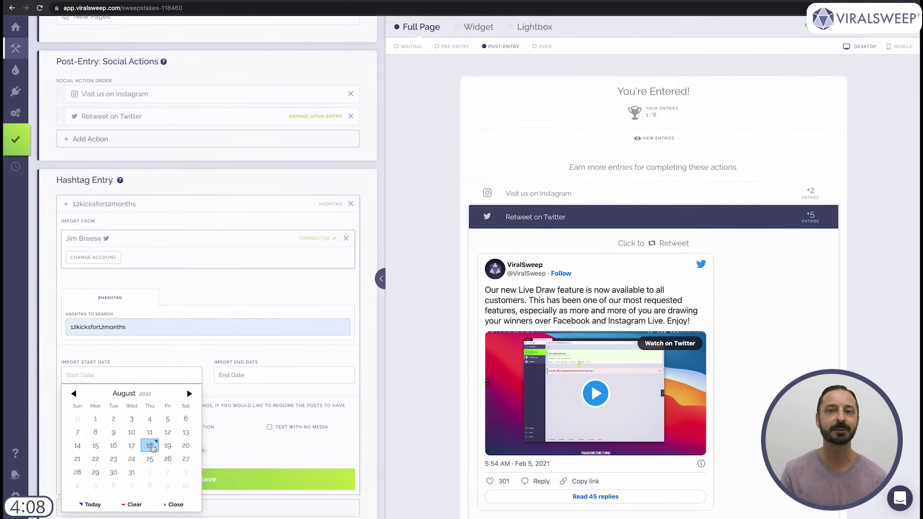
left_click(151, 446)
left_click(264, 375)
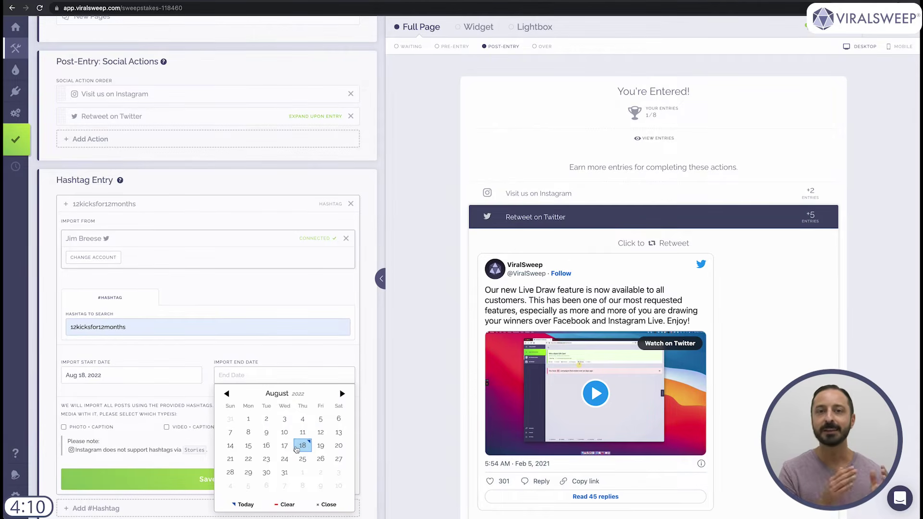
left_click(342, 394)
left_click(287, 456)
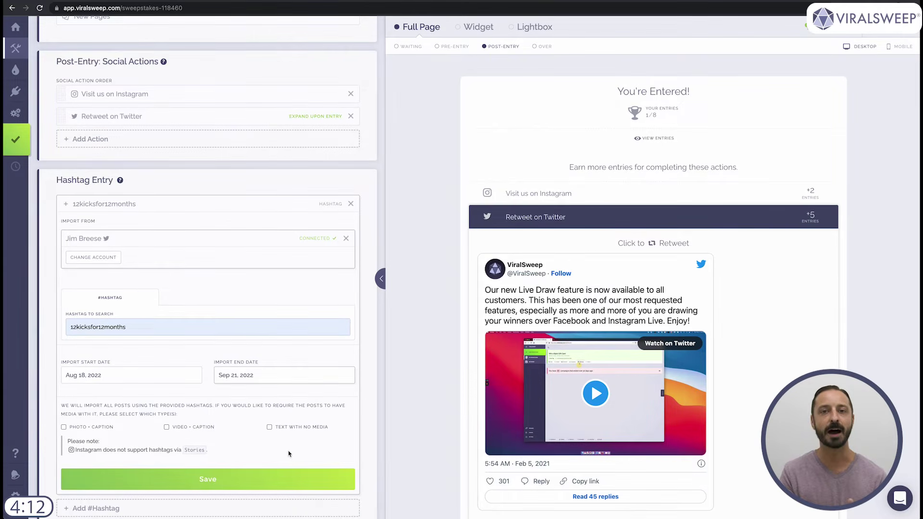
left_click(269, 479)
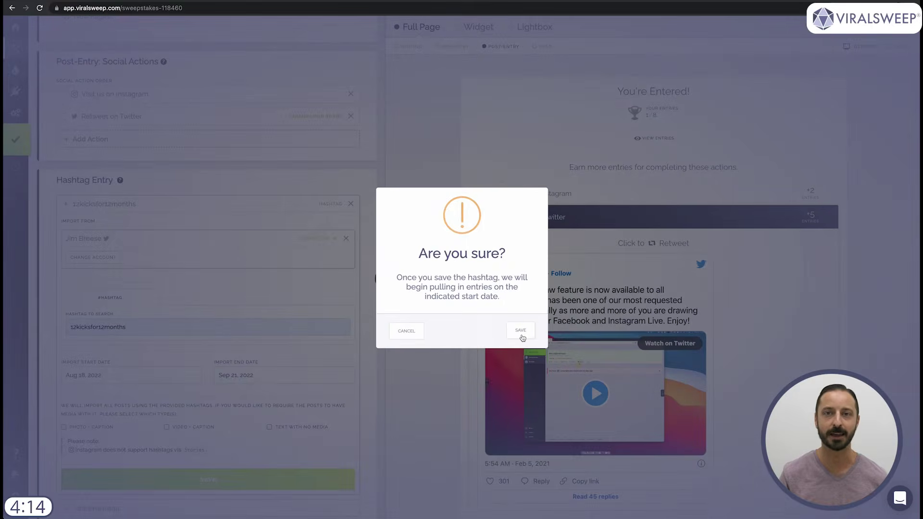
left_click(520, 332)
left_click(224, 307)
- Upload Shoe-Shop-Logo.png as the entry page logo
left_click(414, 392)
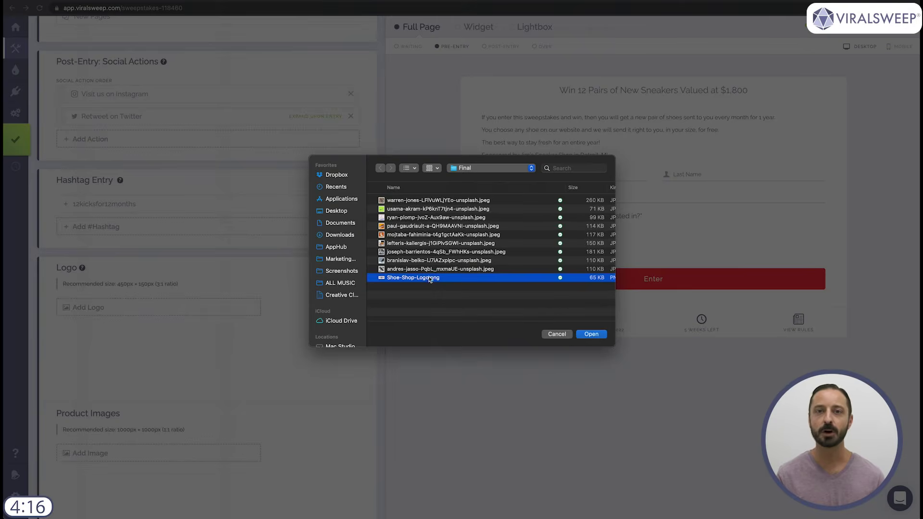
left_click(603, 335)
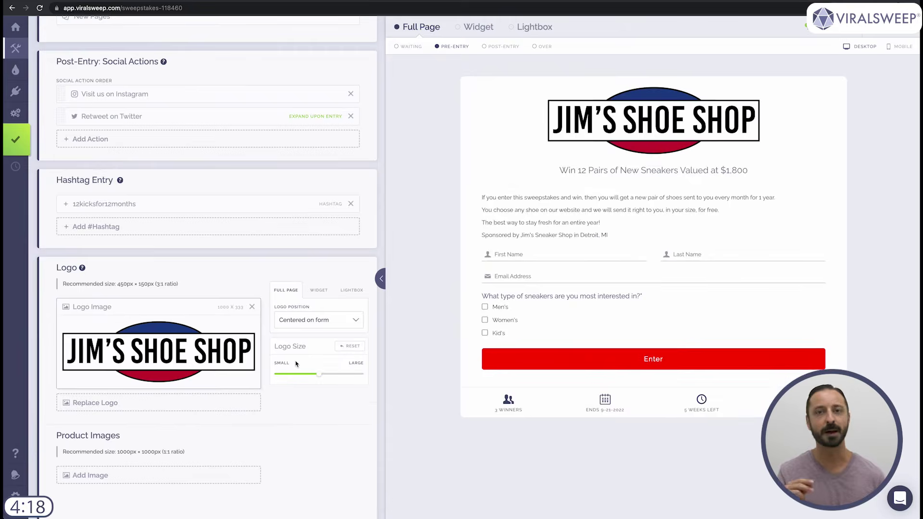
scroll(295, 365, "down", 5)
- Add four sneaker photos as product images
left_click(140, 228)
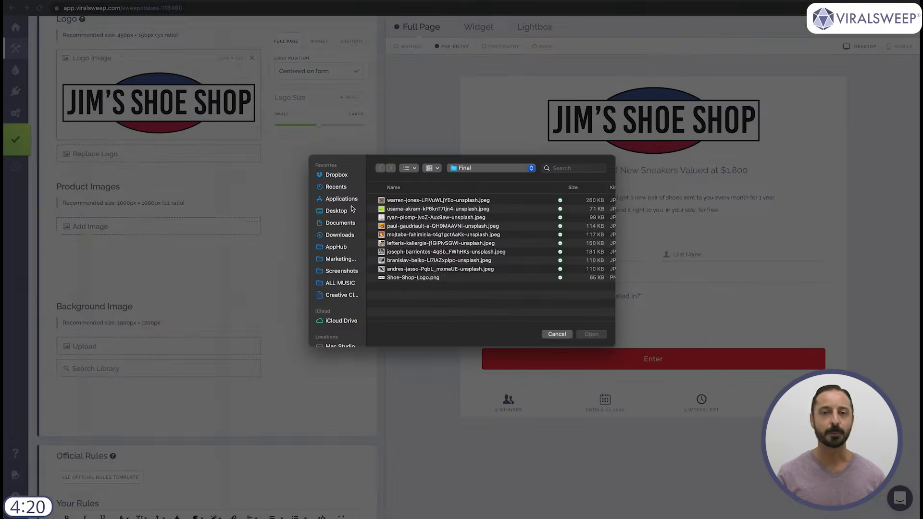
left_click(413, 203)
left_click(591, 333)
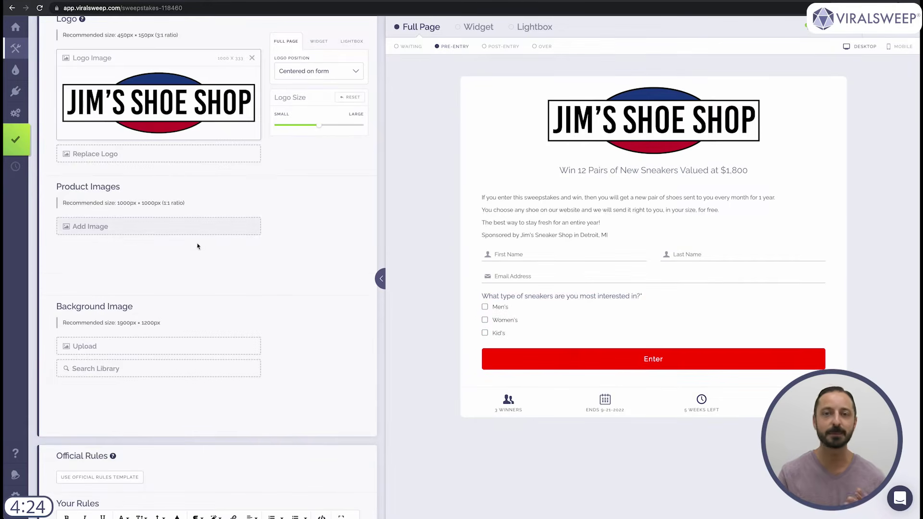
left_click(182, 421)
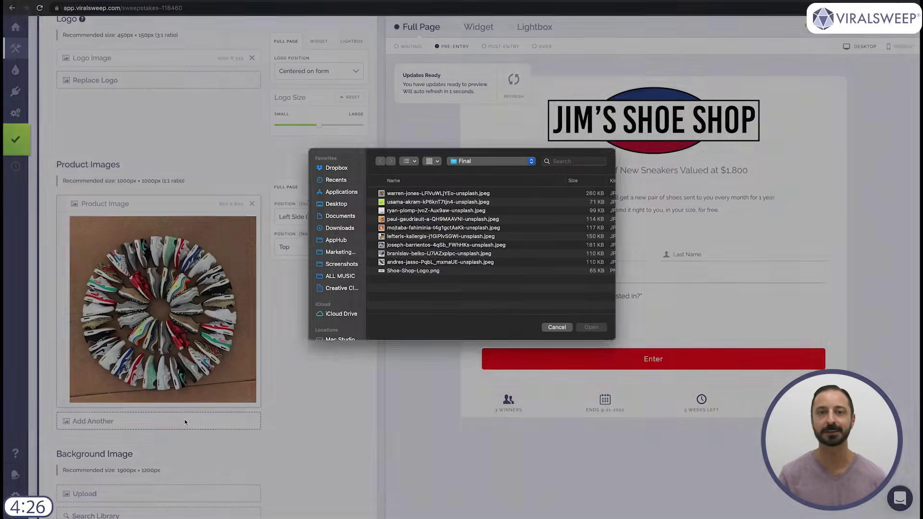
left_click(423, 270)
left_click(592, 335)
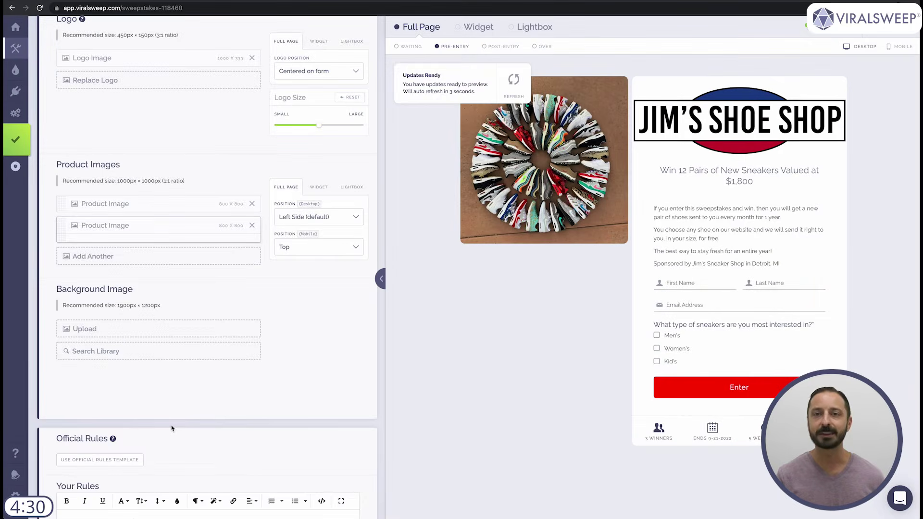
left_click(118, 444)
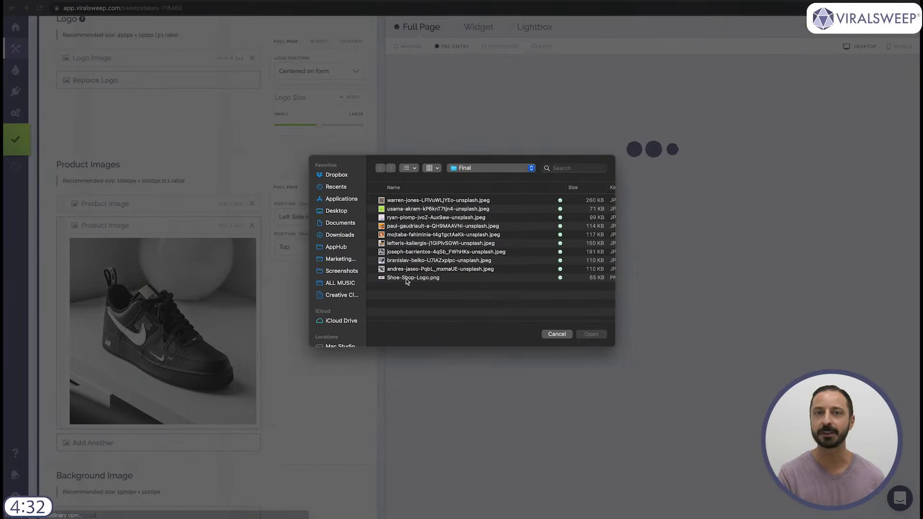
left_click(410, 243)
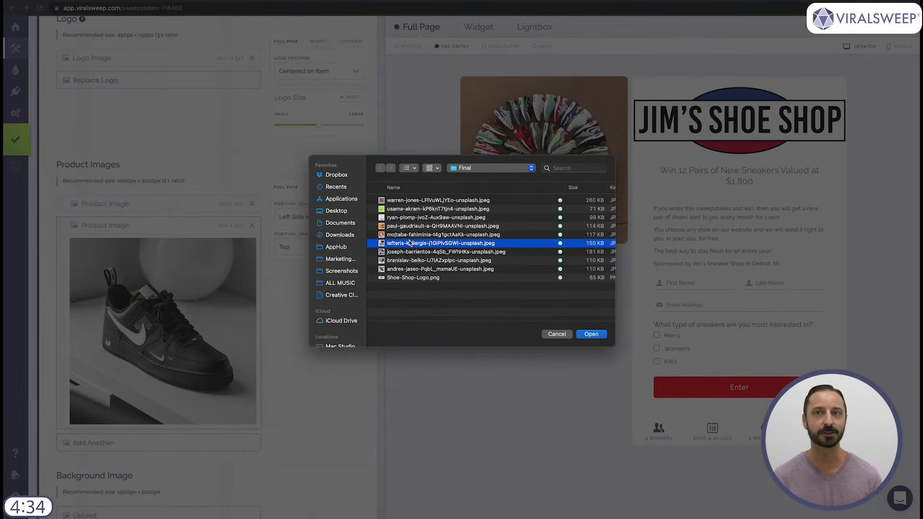
left_click(592, 334)
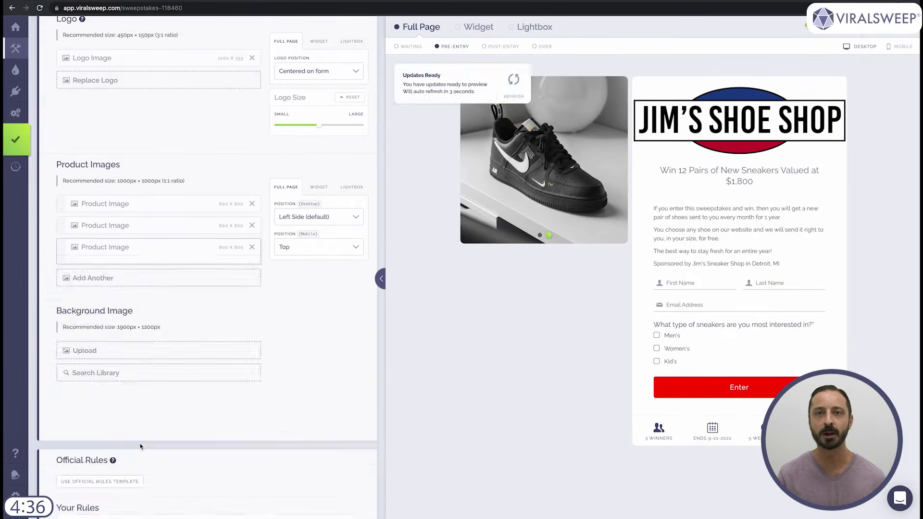
left_click(143, 465)
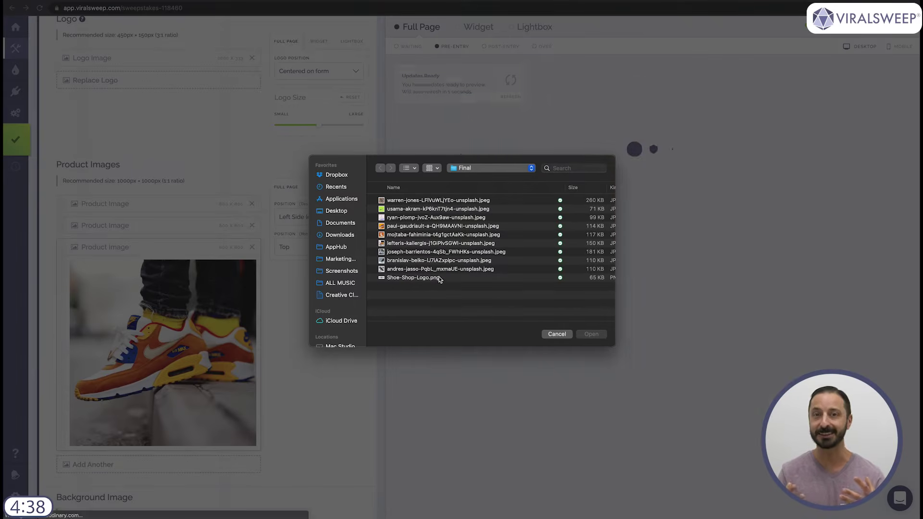
double_click(436, 261)
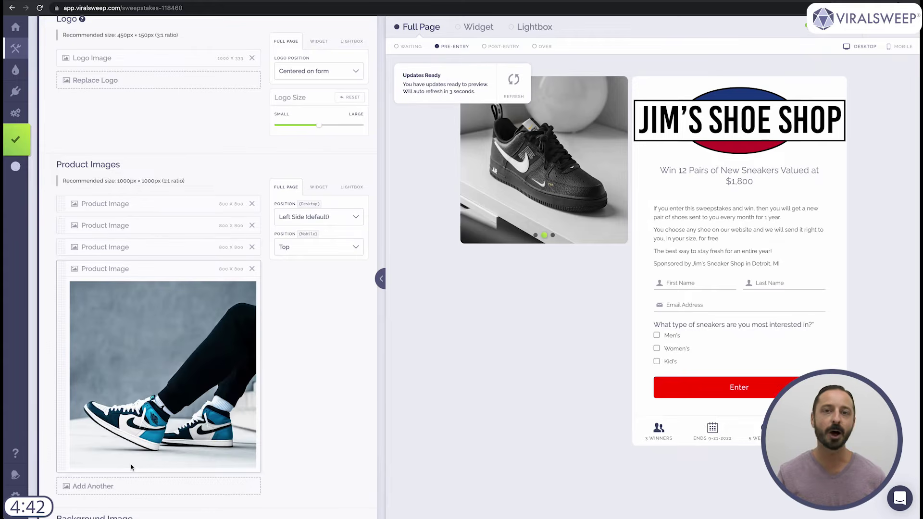
- Upload a sneaker photo as the background image
scroll(188, 365, "down", 3)
left_click(198, 272)
left_click(436, 243)
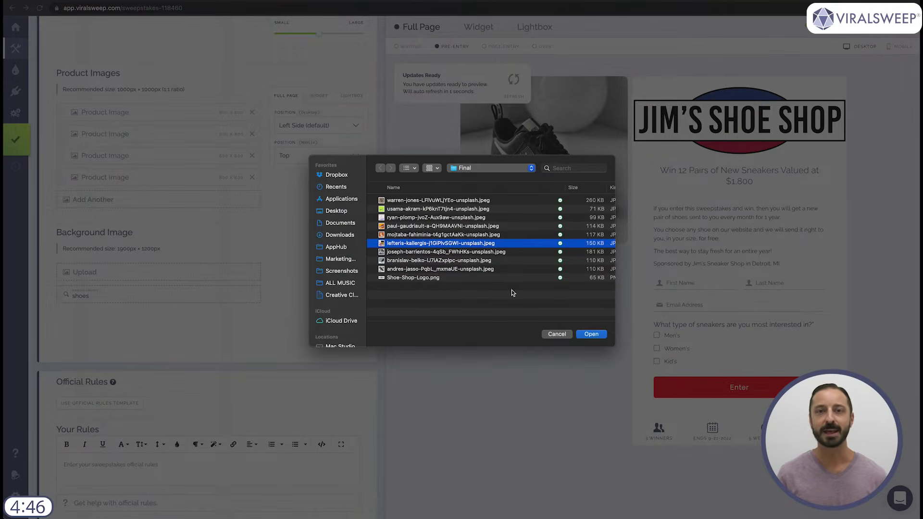
left_click(591, 334)
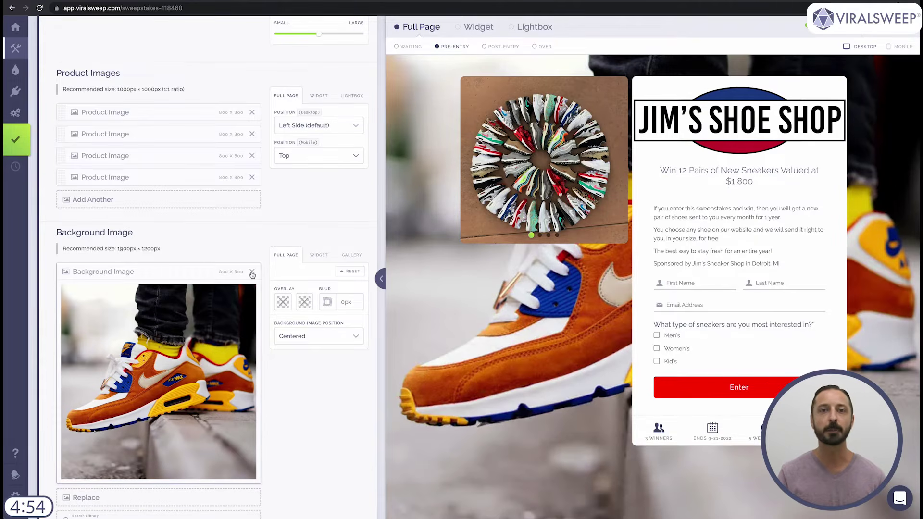
- Replace the uploaded background with the library 'shoes' photo of black-and-white sneaker rows
left_click(252, 273)
left_click(507, 327)
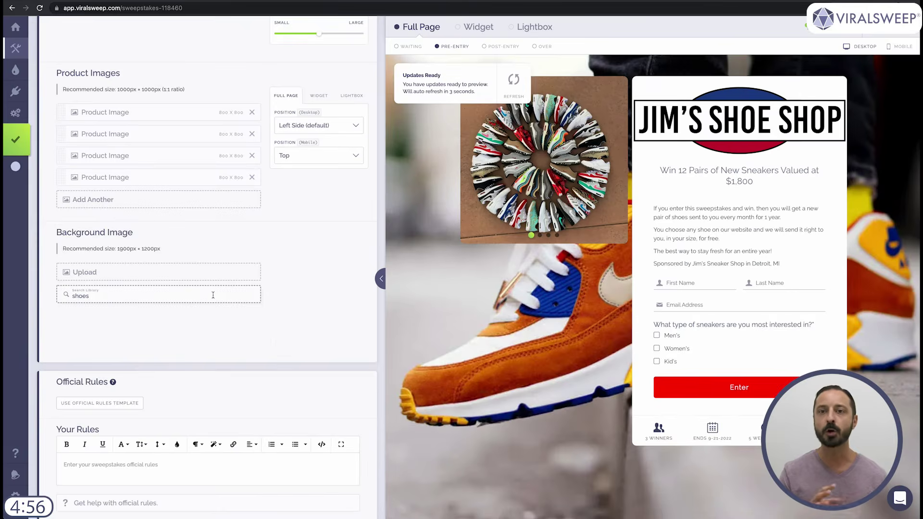
left_click(210, 295)
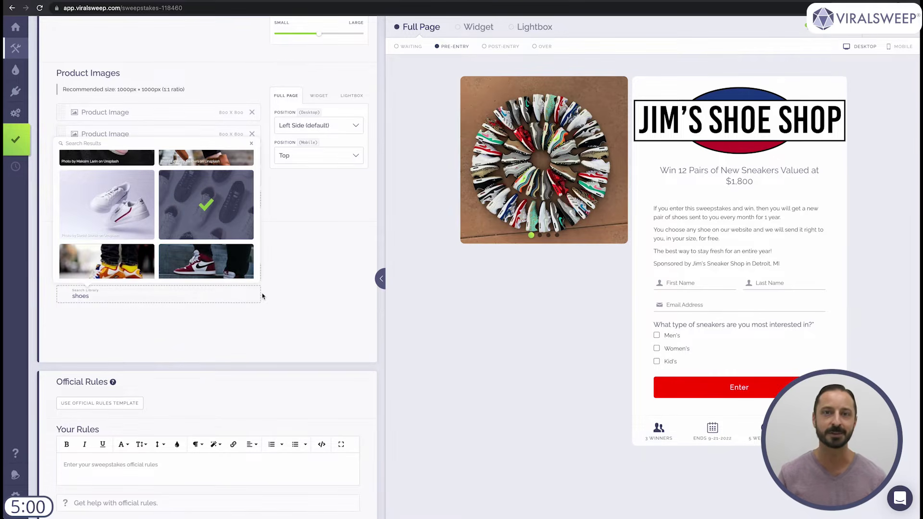
left_click(224, 211)
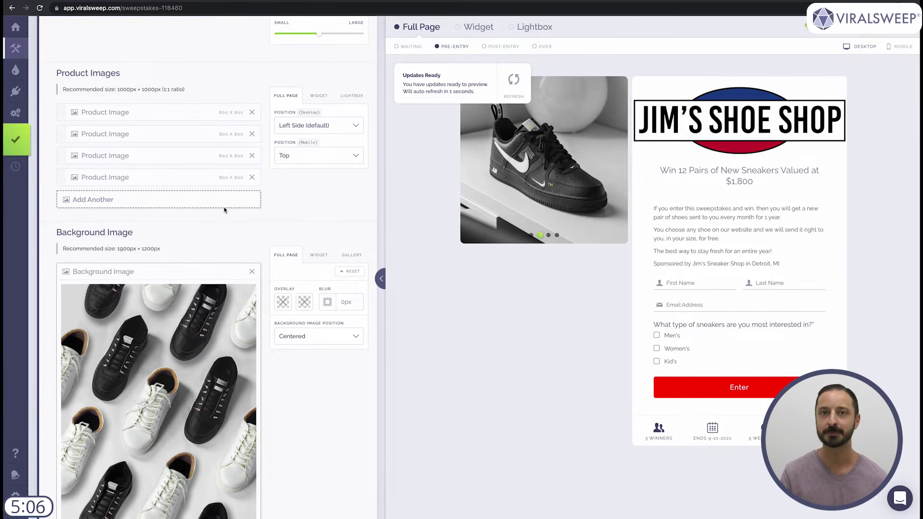
scroll(244, 193, "down", 5)
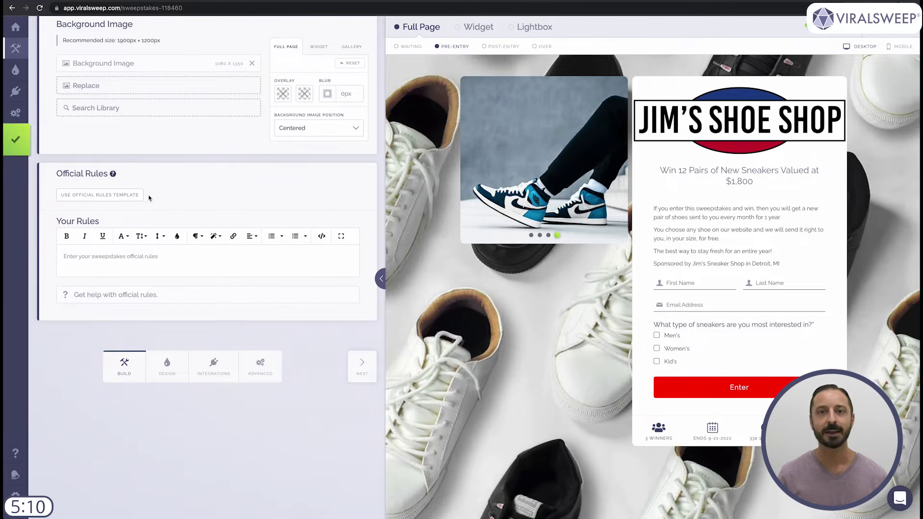
left_click(133, 197)
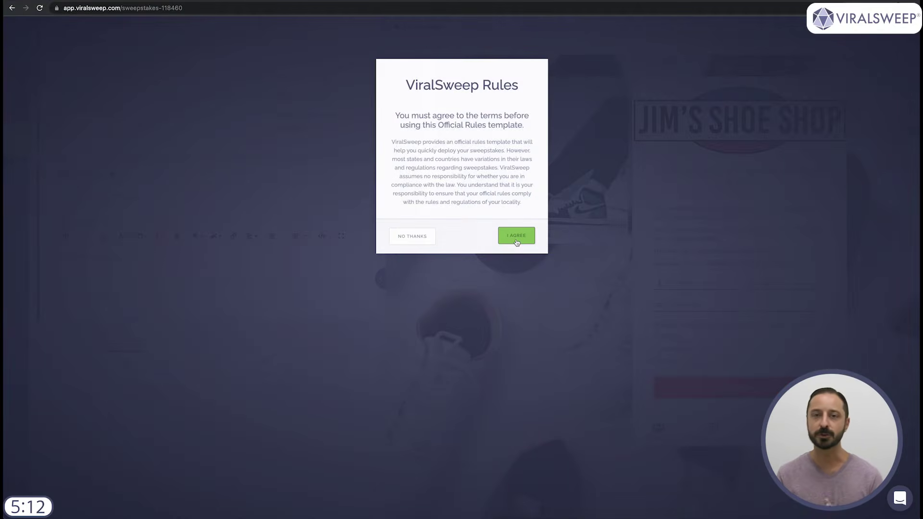
- Agree to the rules template and enter Jim's Shoe Shop, 123 Main St, Detroit, MI 48205, United States
left_click(516, 236)
scroll(251, 139, "down", 4)
type("Jim's Shoe Shop")
key("Tab")
type("123 Main St")
key("Tab")
type("Detroit")
key("Tab")
type("MI")
key("Tab")
type("48205")
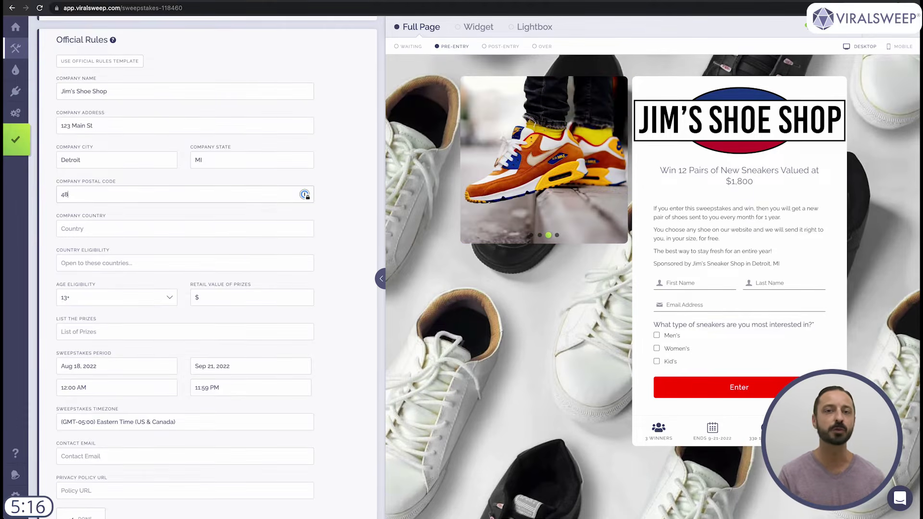
key("Tab")
type("United States")
key("Tab")
type("United States")
- Enter the prize '12 Pairs of shoes delivered over 12 months', contact email and privacy URL, then generate the rules
key("Tab")
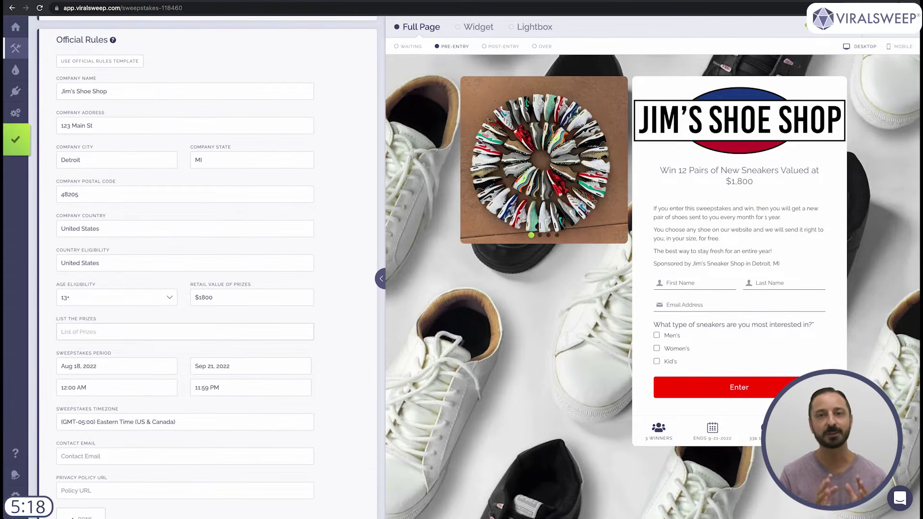
type("12 Pairs of shoes delivered over 12 months")
scroll(262, 226, "down", 2)
left_click(173, 388)
key("Tab")
type("jimssneakers.")
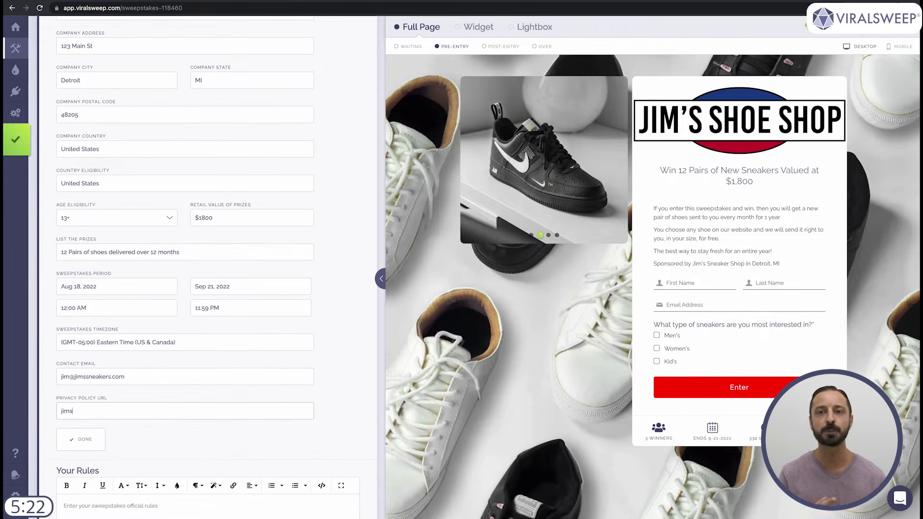
type("com/privacy-policy")
left_click(81, 439)
scroll(233, 306, "down", 10)
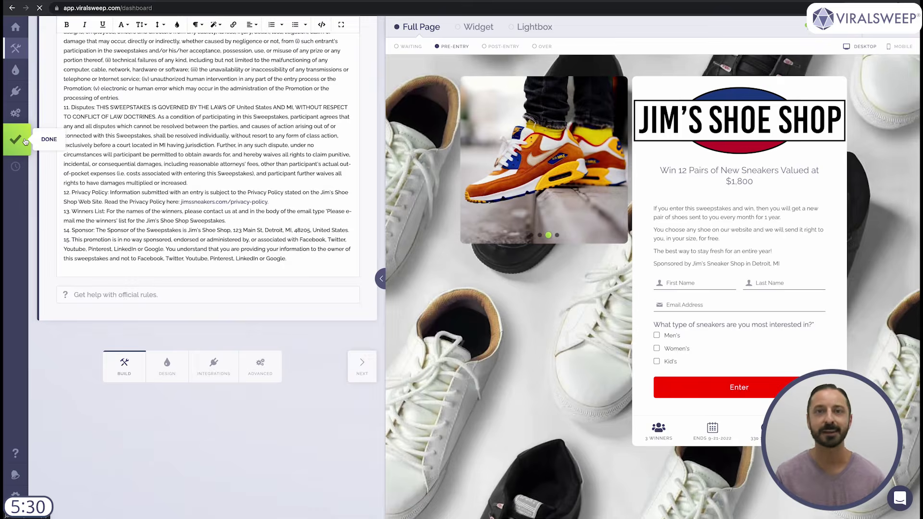
left_click(25, 141)
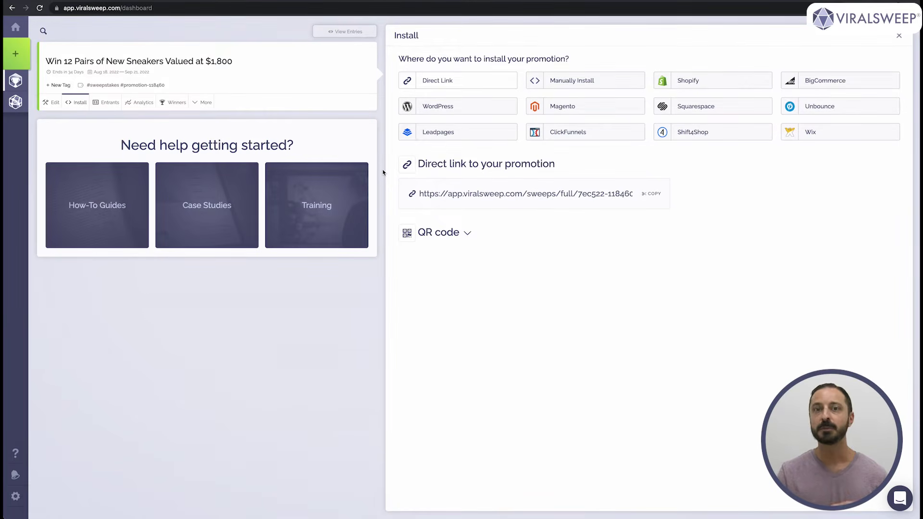
- Show the manual Full Page, Widget and Lightbox install options
left_click(591, 84)
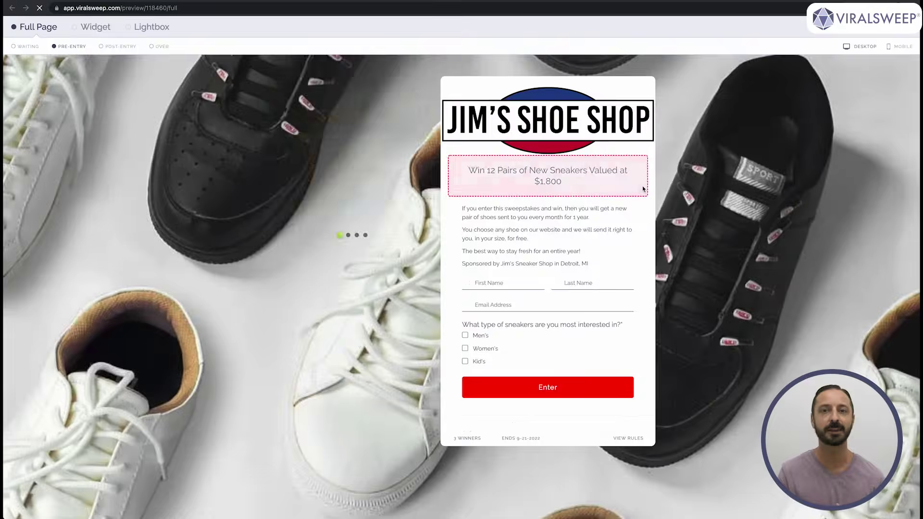
- Preview the sweepstakes as full page, widget, lightbox, post-entry, ended and mobile views
left_click(522, 194)
left_click(95, 26)
left_click(152, 26)
left_click(52, 27)
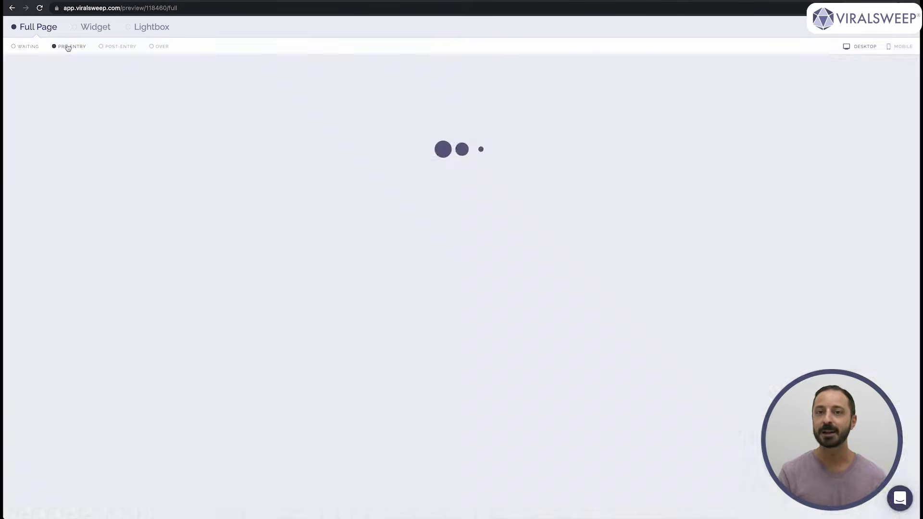
left_click(118, 47)
left_click(153, 46)
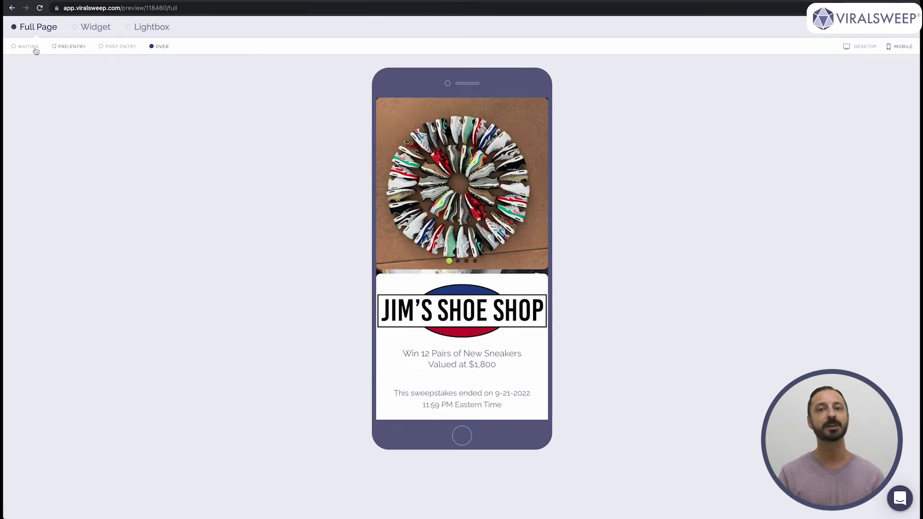
left_click(66, 47)
scroll(461, 240, "down", 10)
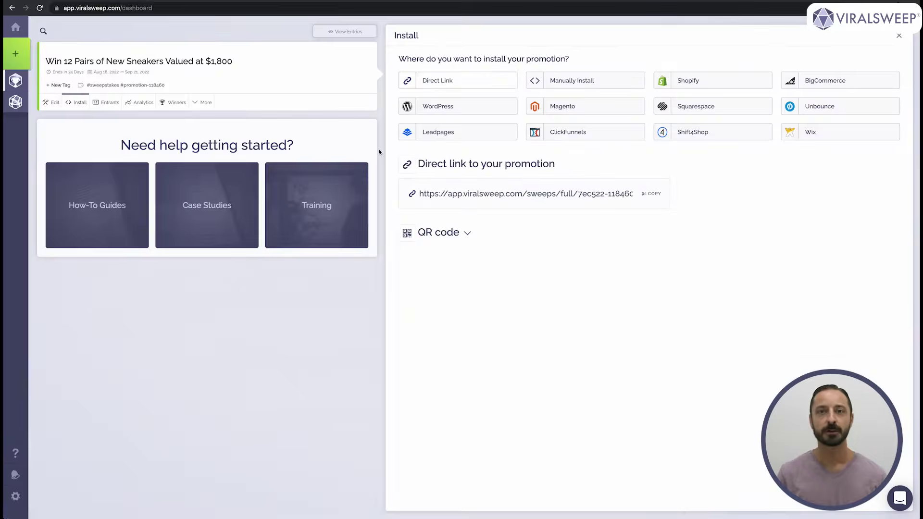
- Copy the direct link, load it in a new browser tab, then close that tab
left_click(653, 194)
key("ctrl+t")
key("ctrl+v")
key("Return")
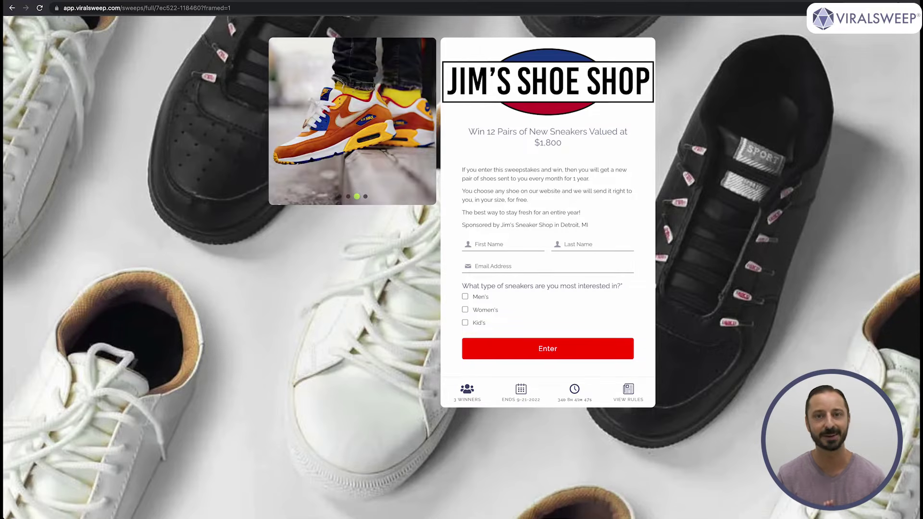
key("ctrl+w")
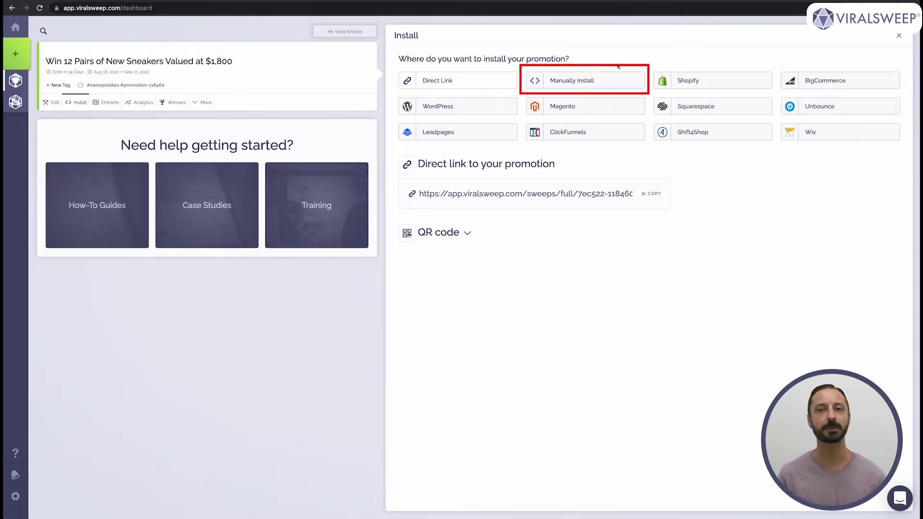
- Copy the Full Page manual install code
left_click(591, 85)
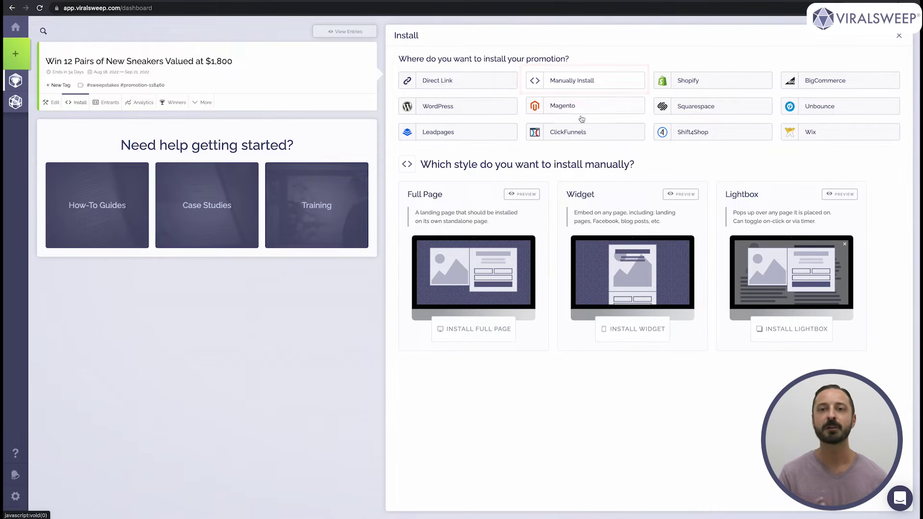
left_click(486, 330)
left_click(467, 306)
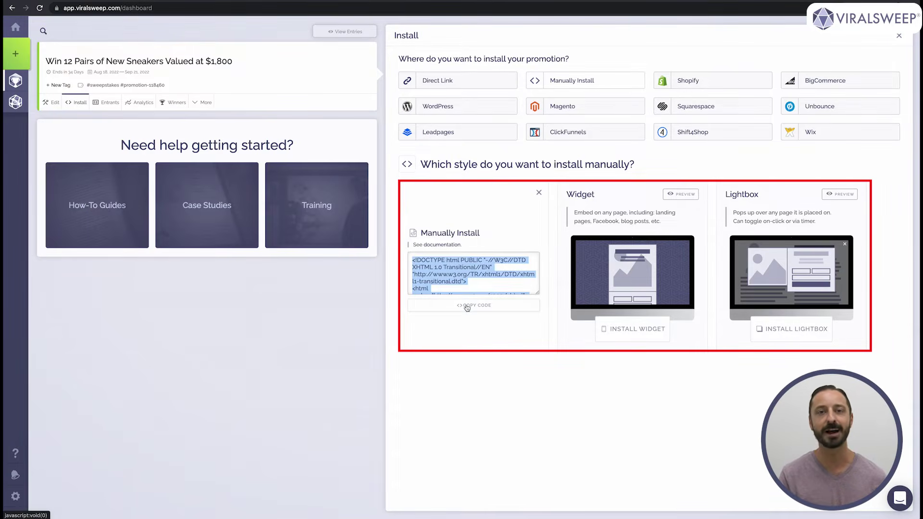
left_click(539, 193)
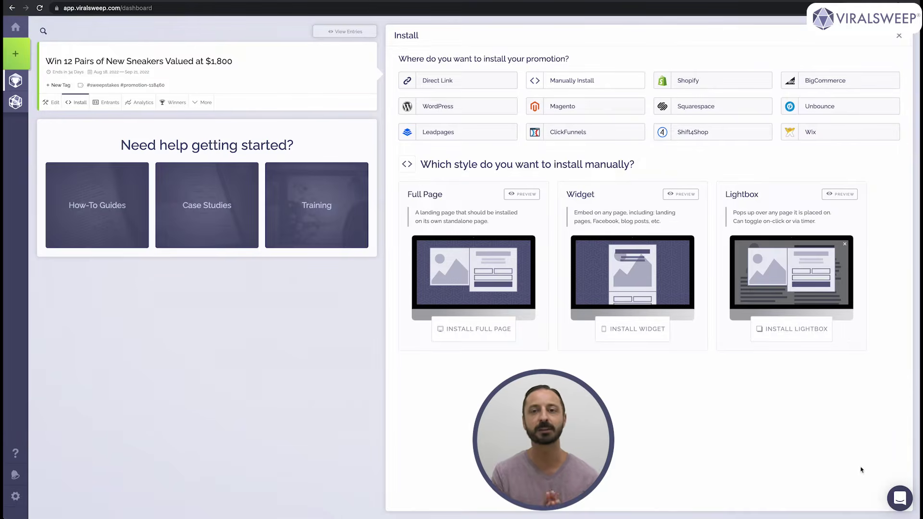
left_click(900, 498)
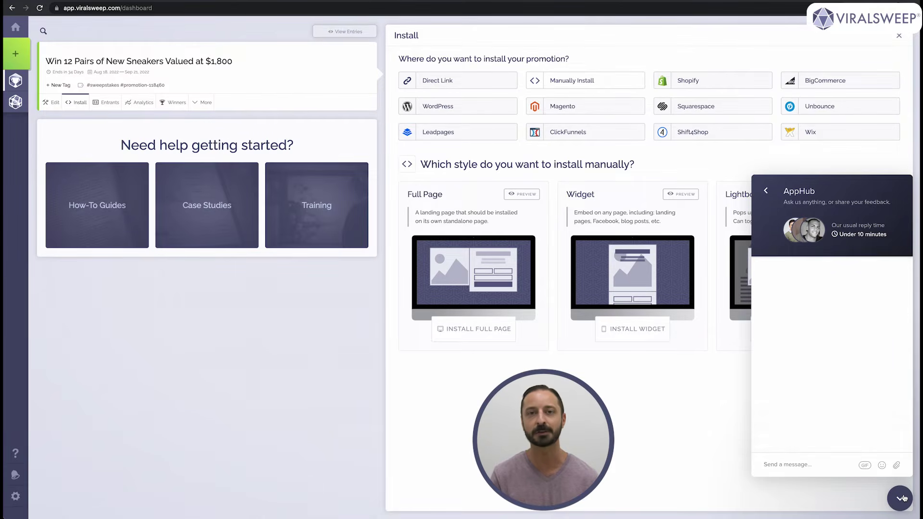
left_click(901, 498)
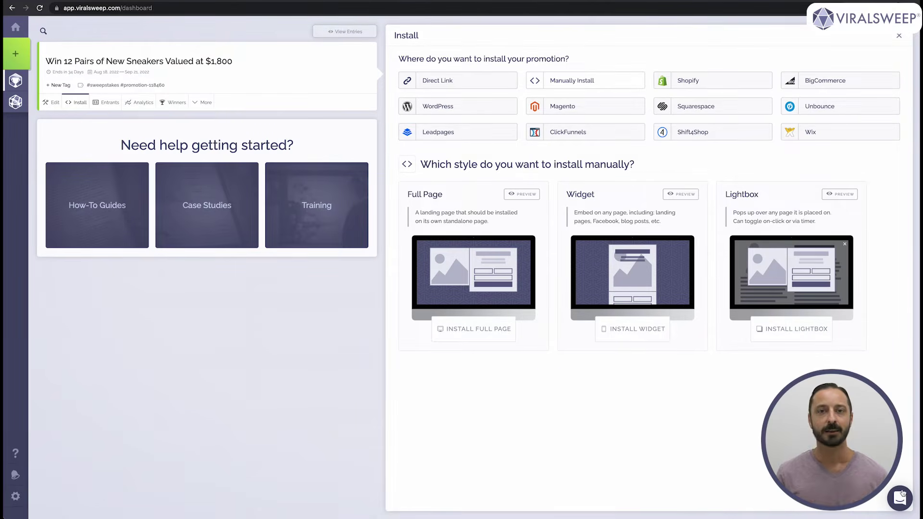
- Browse Shopify, Squarespace and BigCommerce install styles and copy the BigCommerce widget embed code
left_click(731, 83)
left_click(733, 110)
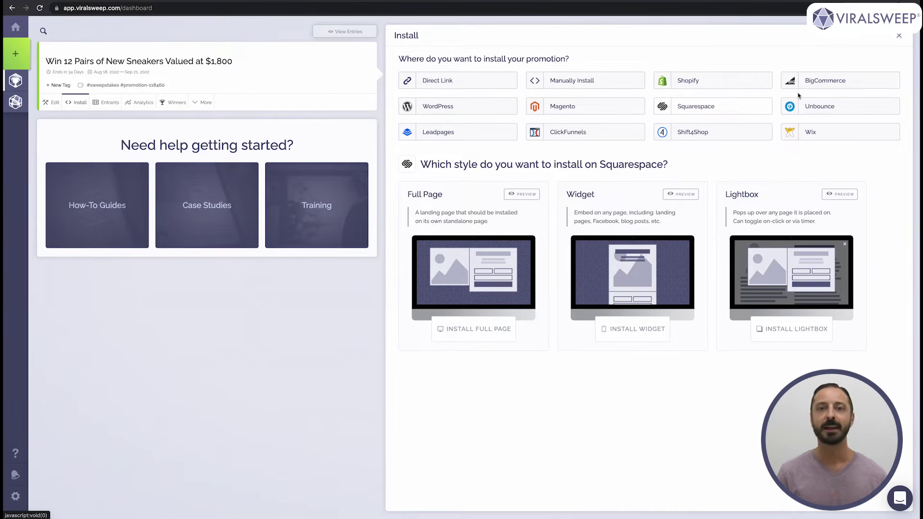
left_click(824, 81)
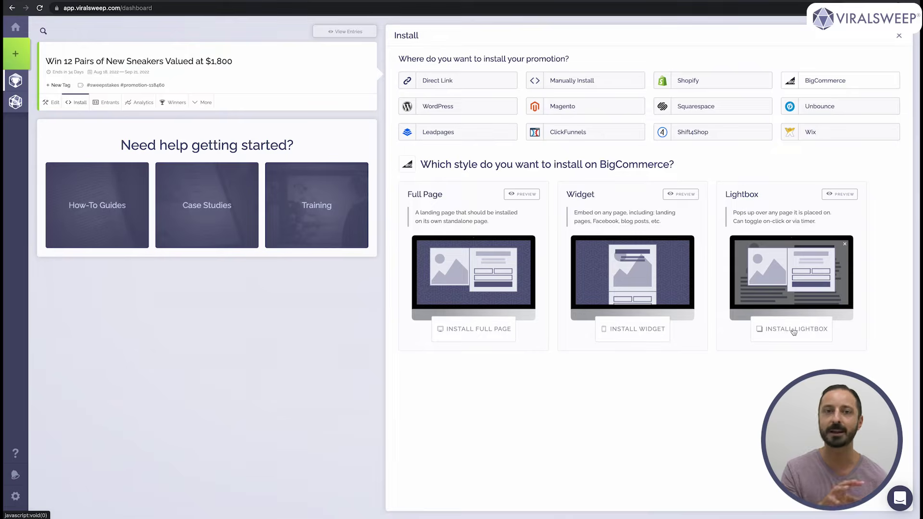
left_click(633, 330)
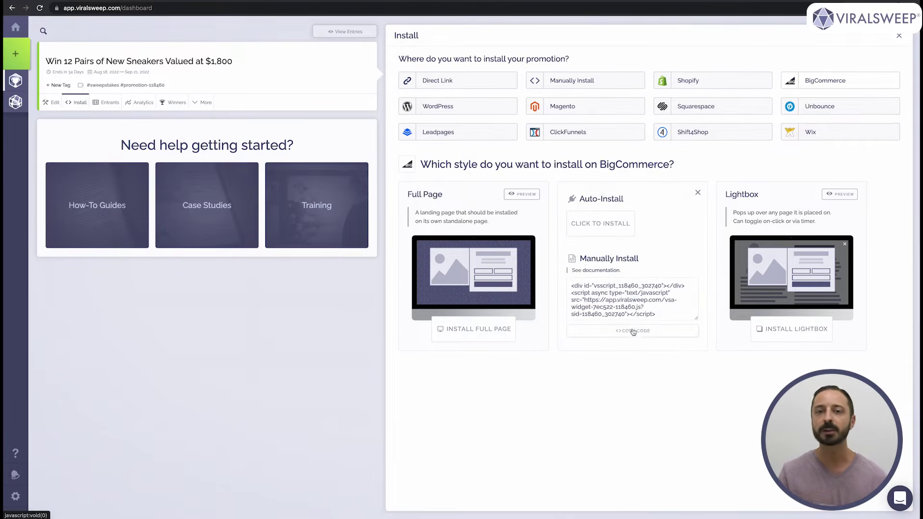
left_click(637, 332)
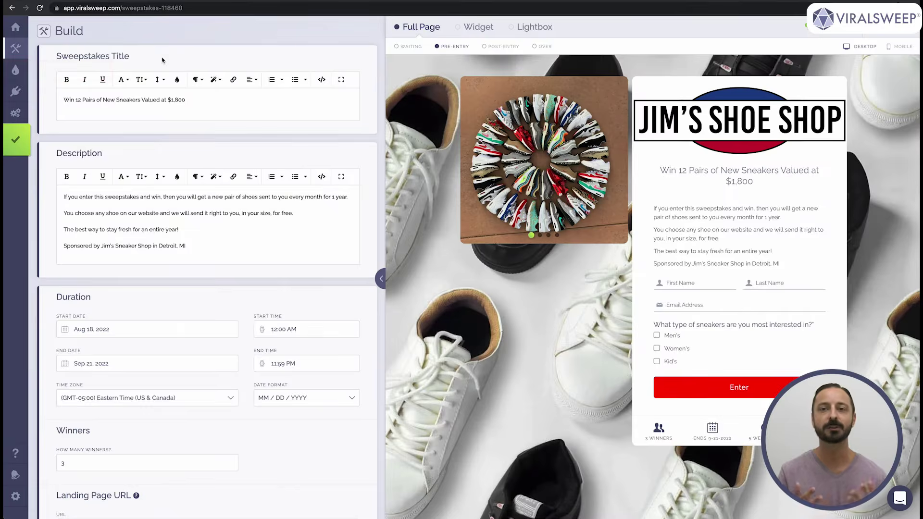
- Open Design and look through the style templates and font settings
mouse_move(13, 71)
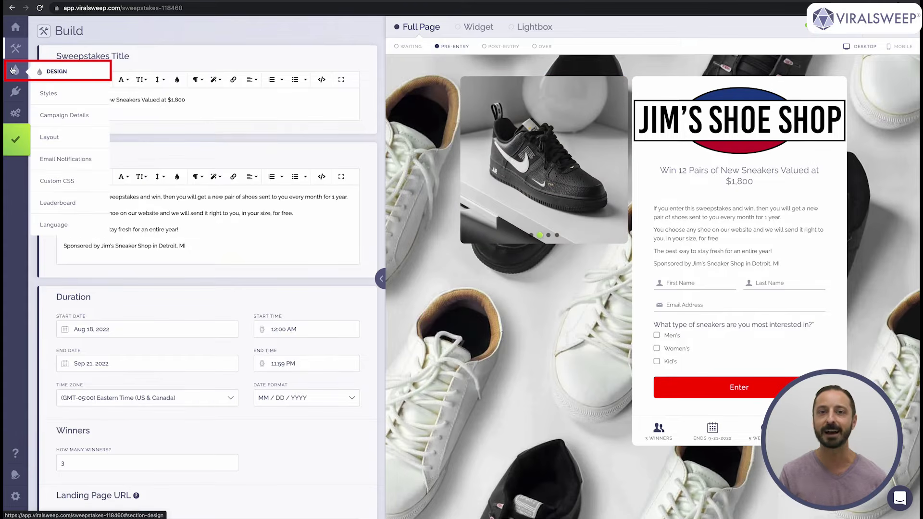
left_click(13, 71)
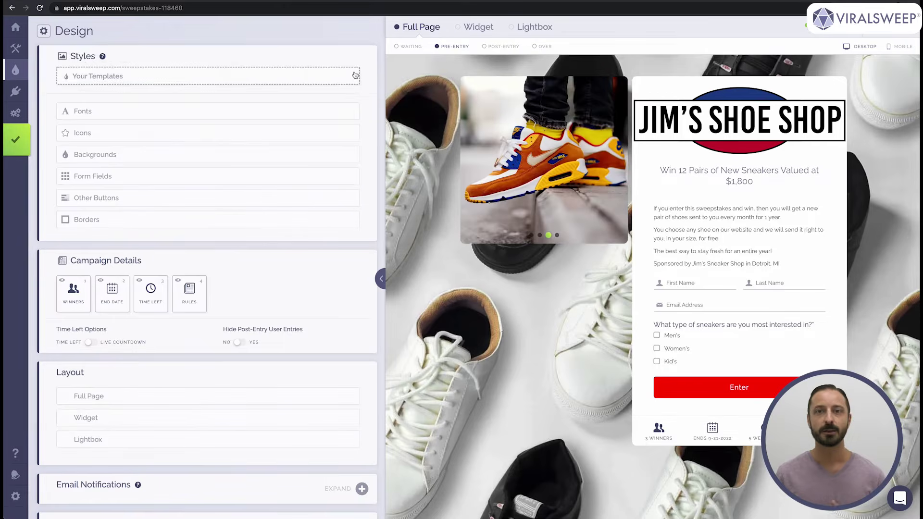
left_click(354, 73)
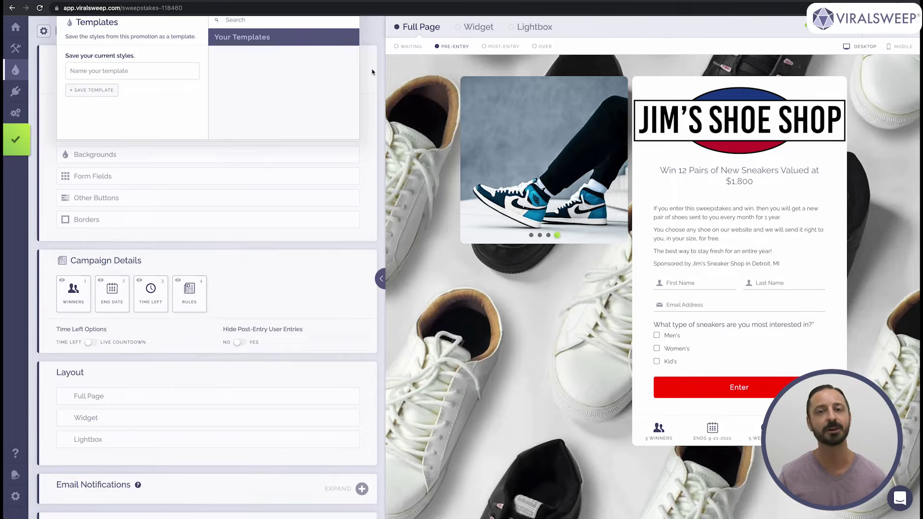
left_click(371, 72)
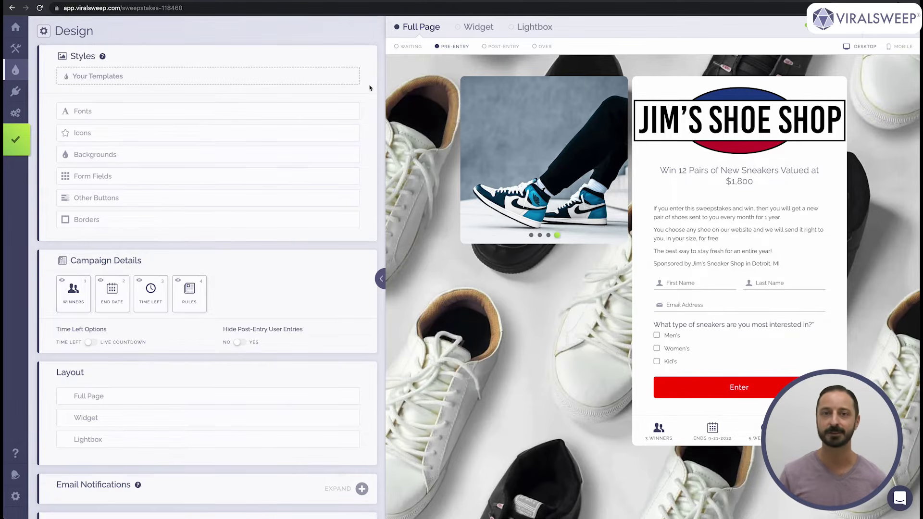
left_click(347, 112)
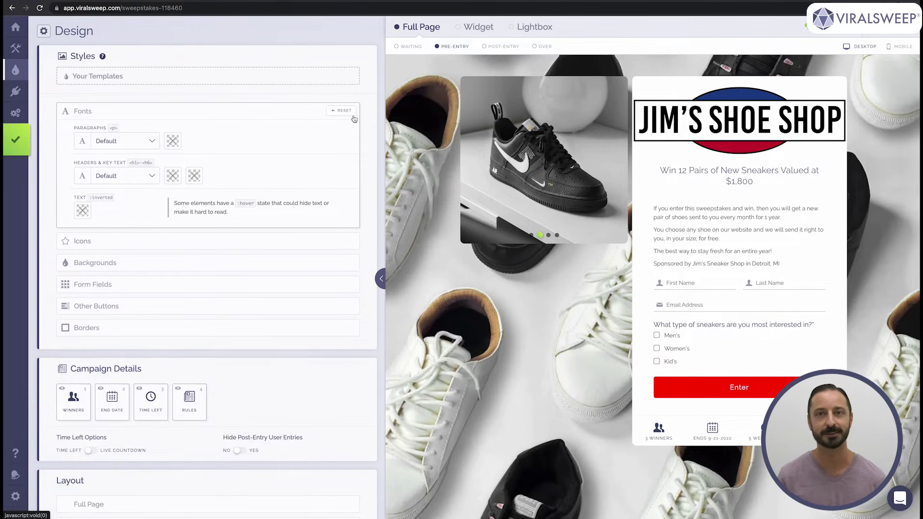
- Replace the Winners icon with a group-of-people icon found by searching 'person'
left_click(336, 248)
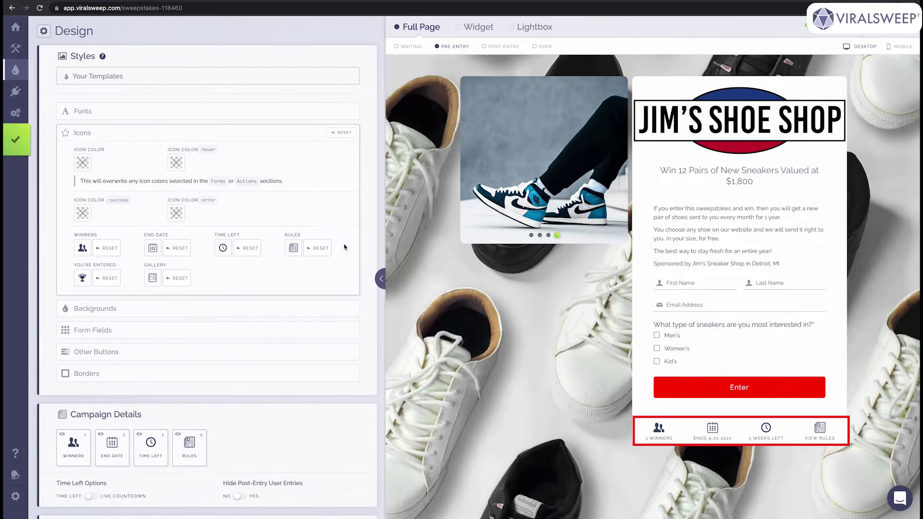
left_click(82, 248)
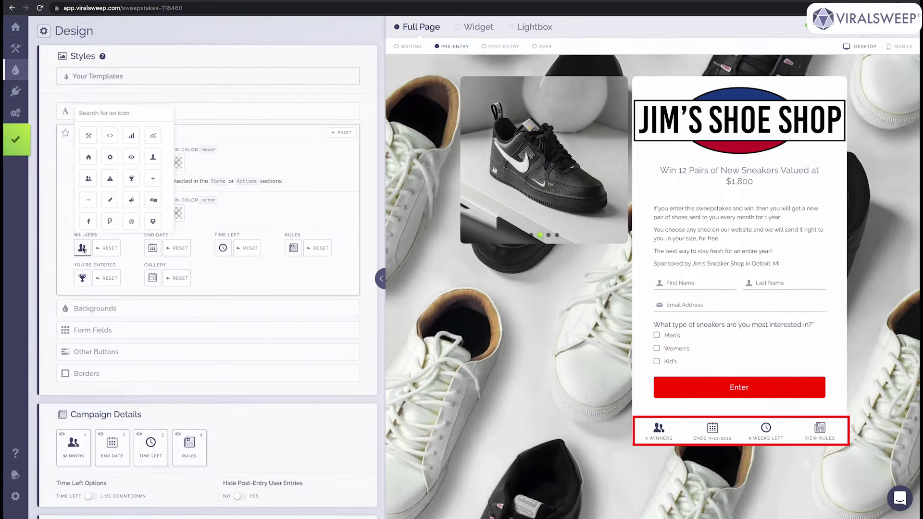
type("person")
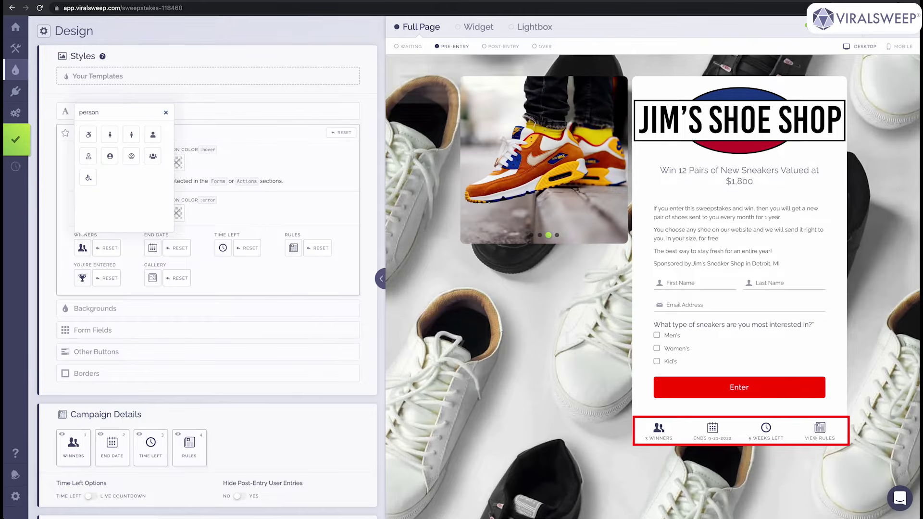
left_click(157, 157)
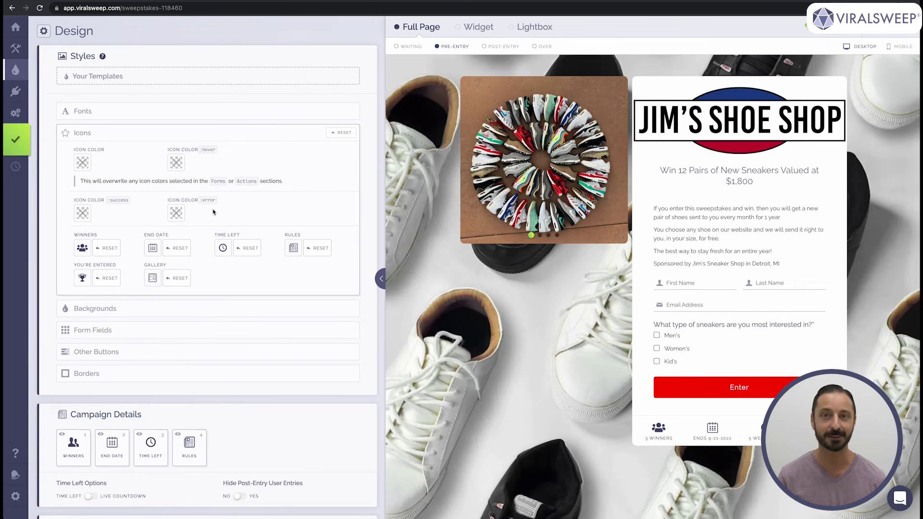
- Try a grey form background, then clear the colour value to remove it
left_click(284, 308)
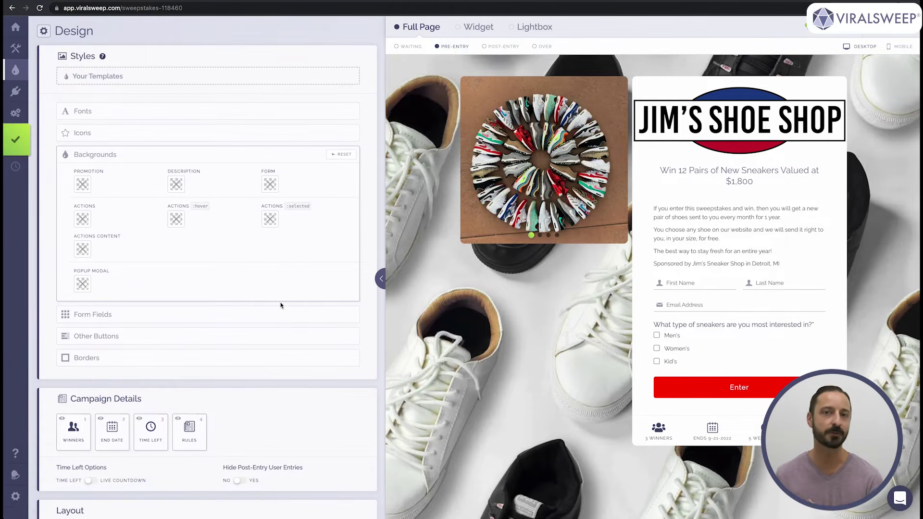
left_click(269, 185)
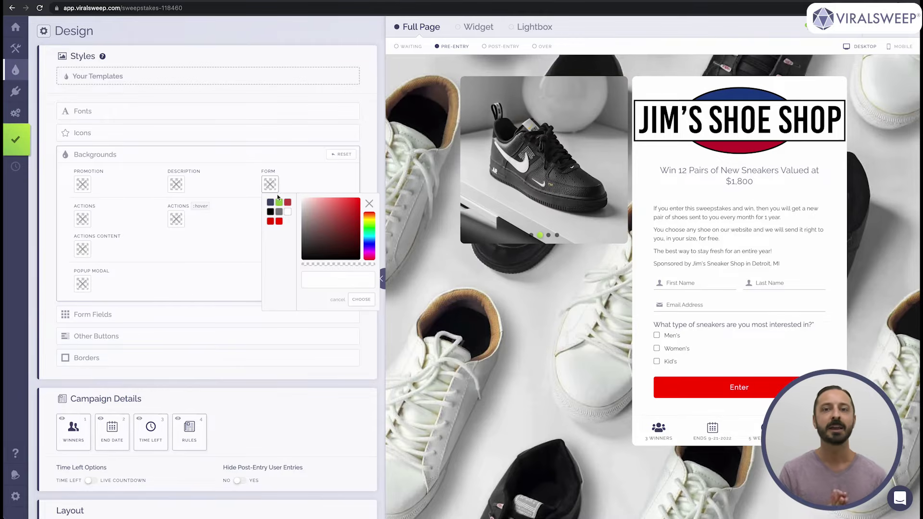
left_click(279, 212)
left_click(356, 300)
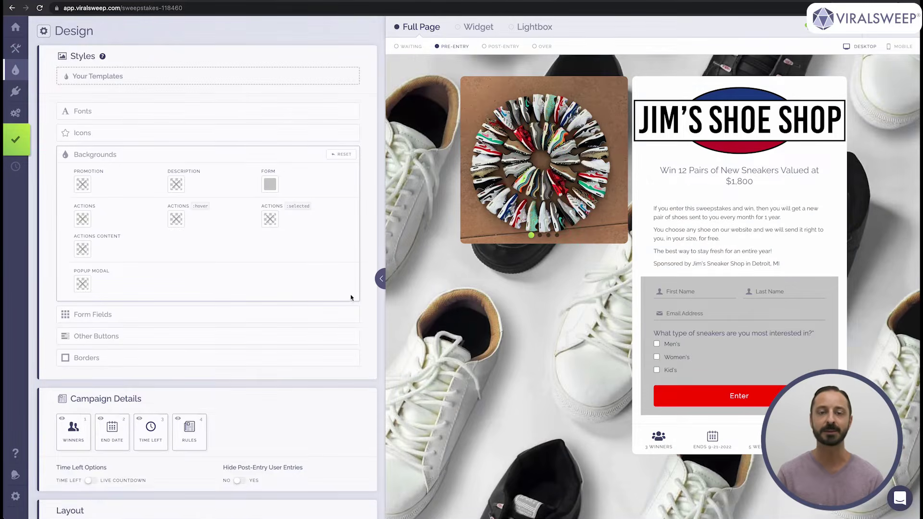
left_click(270, 186)
left_click_drag(351, 280, 308, 280)
key("BackSpace")
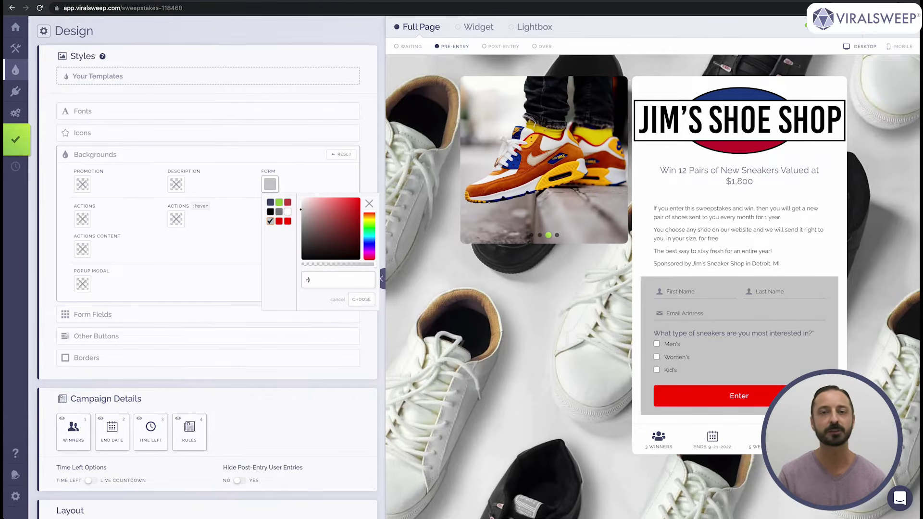
left_click(361, 300)
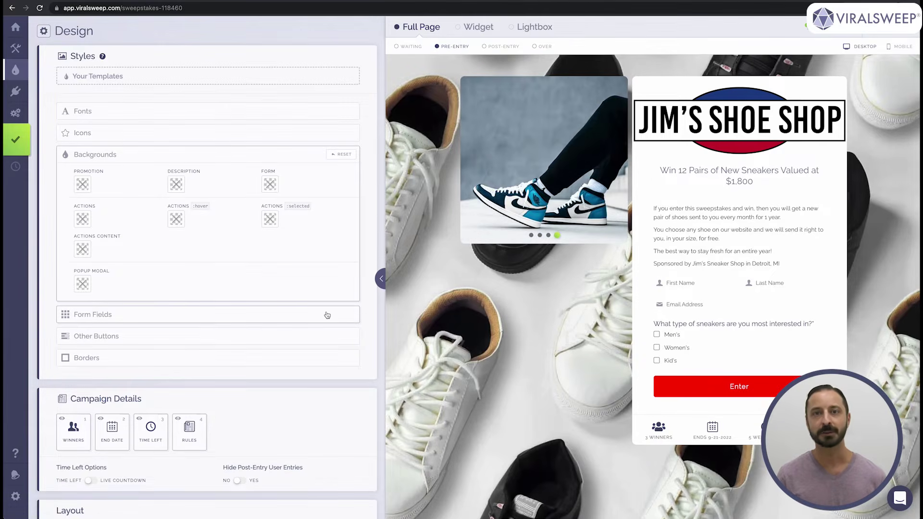
- Make the form field borders black and review the other-button and border settings
left_click(327, 315)
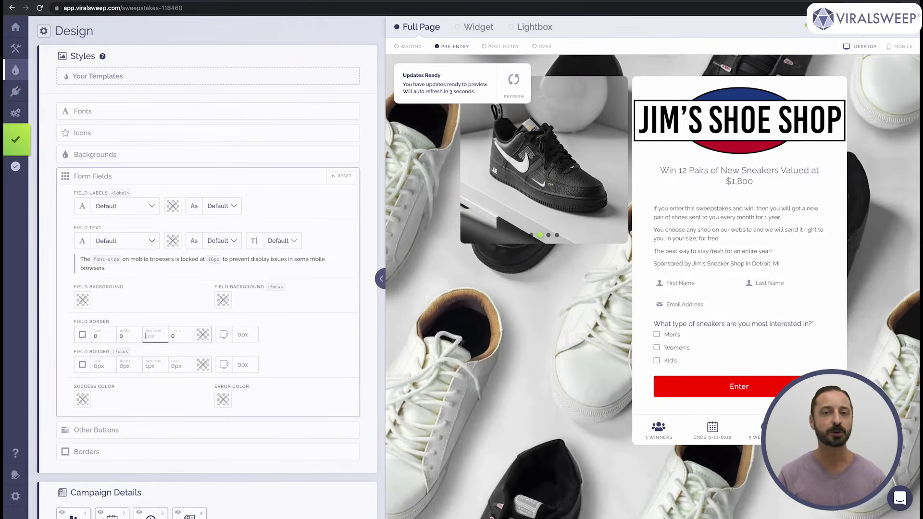
left_click(204, 335)
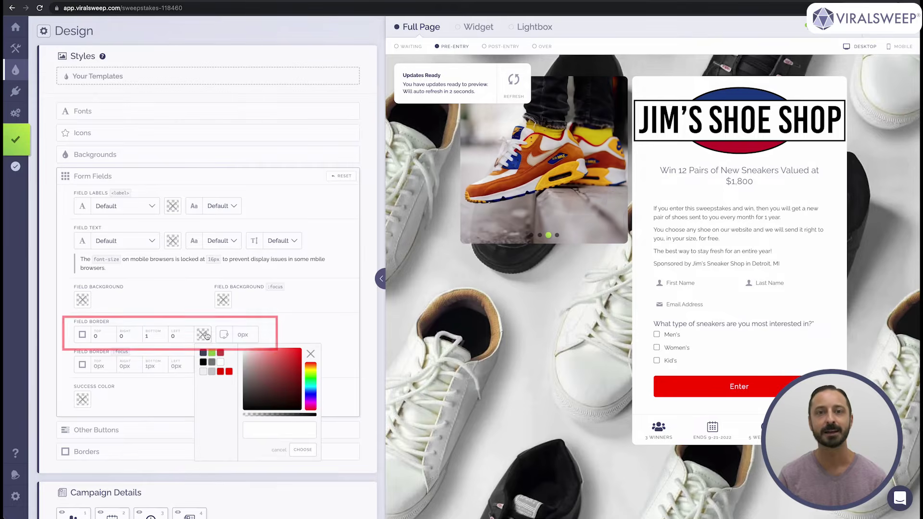
left_click(203, 364)
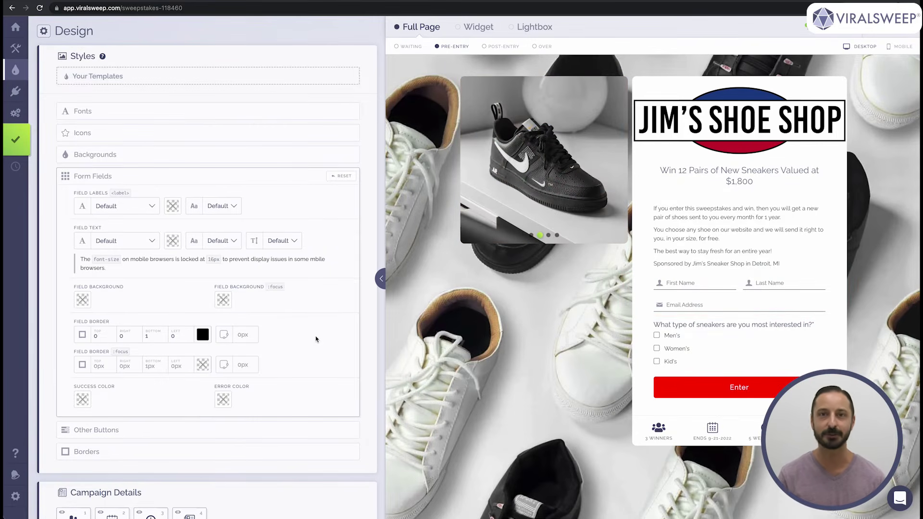
left_click(325, 432)
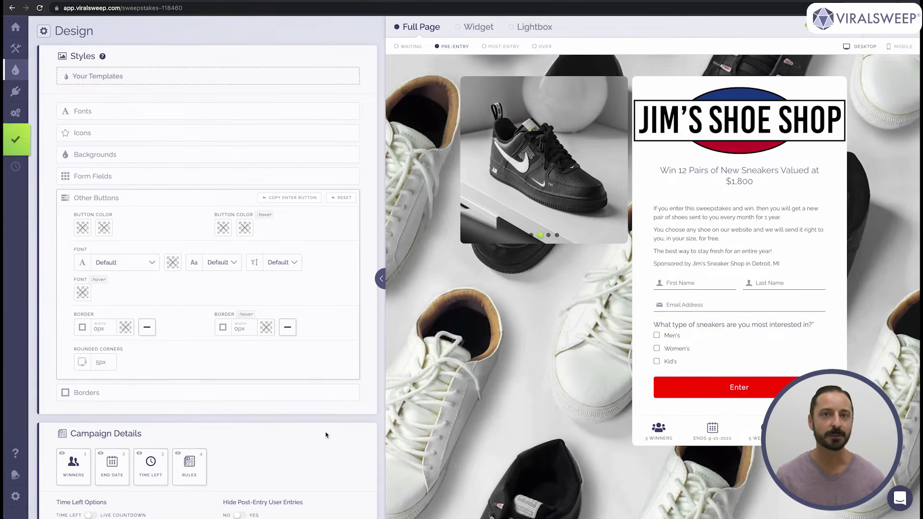
left_click(317, 390)
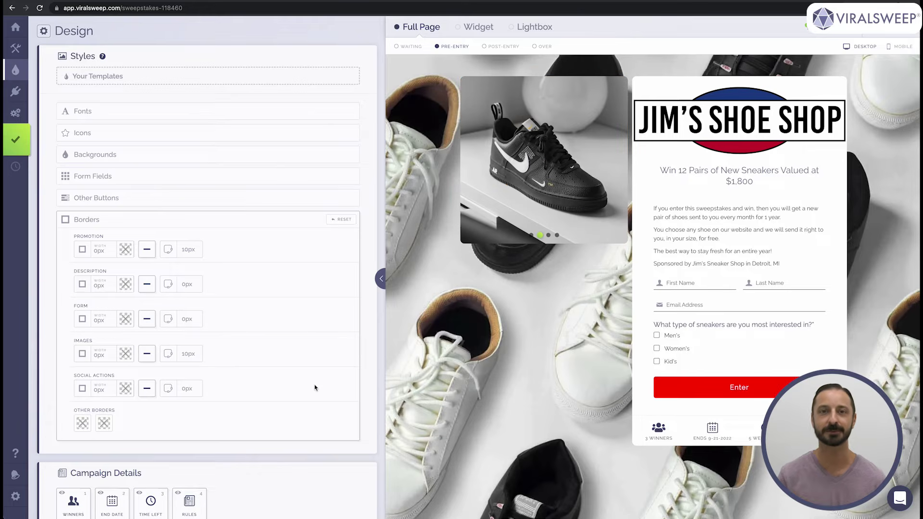
scroll(315, 387, "down", 6)
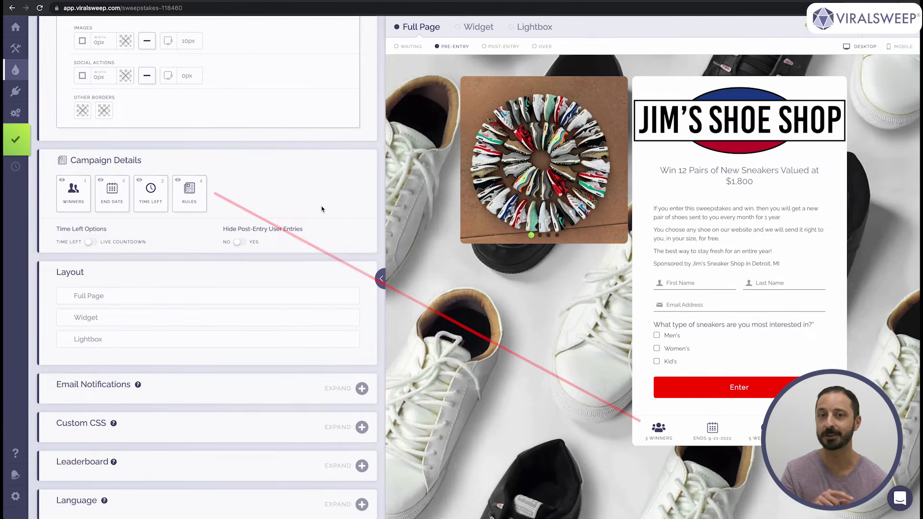
- Switch Time Left to Live Countdown and expand the Full Page, Widget and Lightbox layout options
left_click(93, 243)
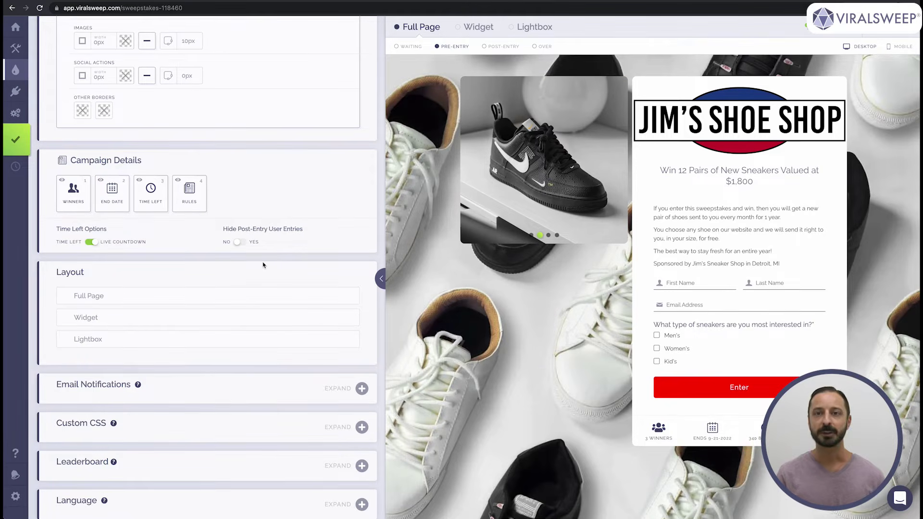
left_click(268, 296)
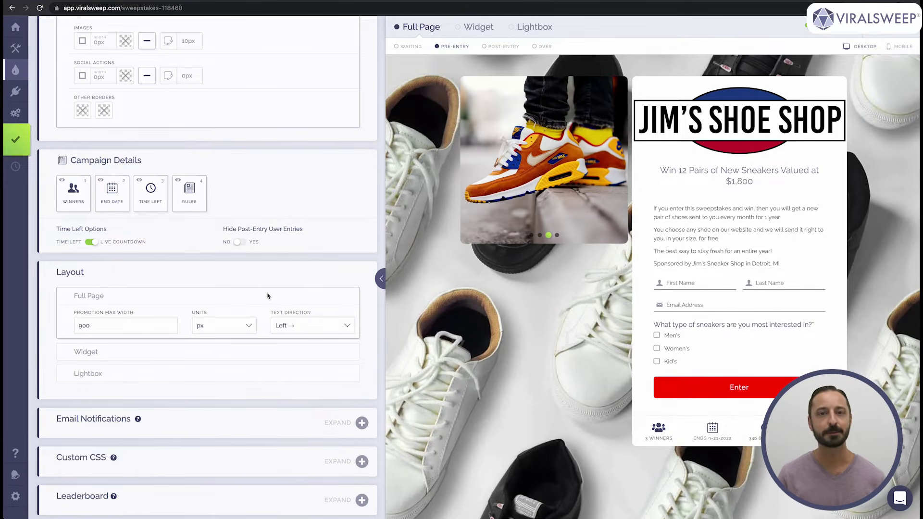
left_click(183, 352)
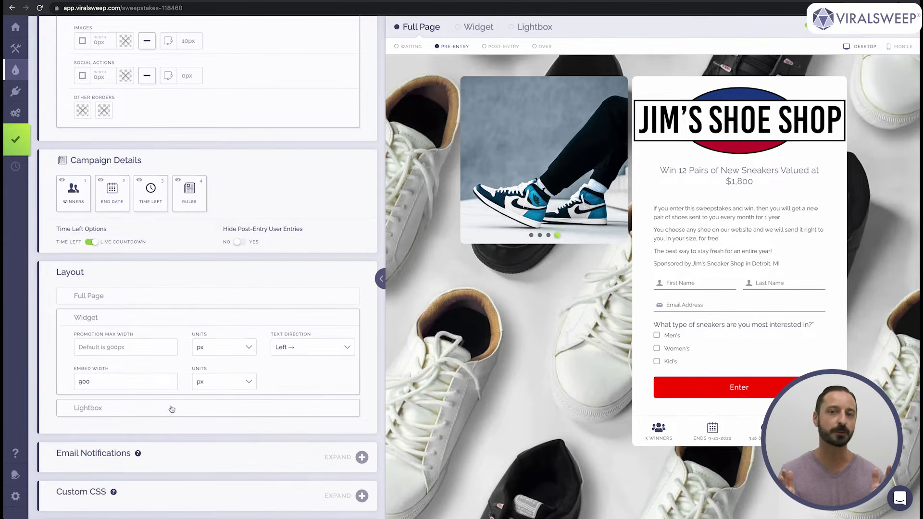
left_click(172, 405)
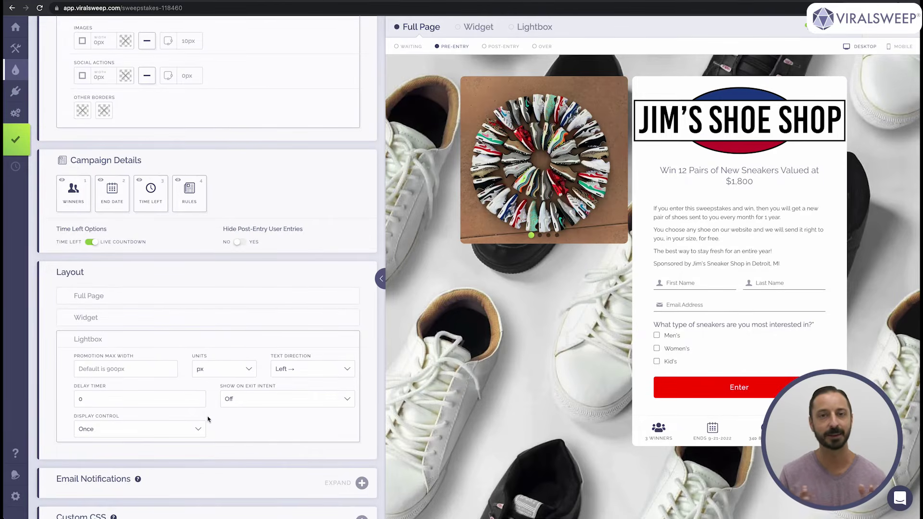
scroll(209, 419, "down", 6)
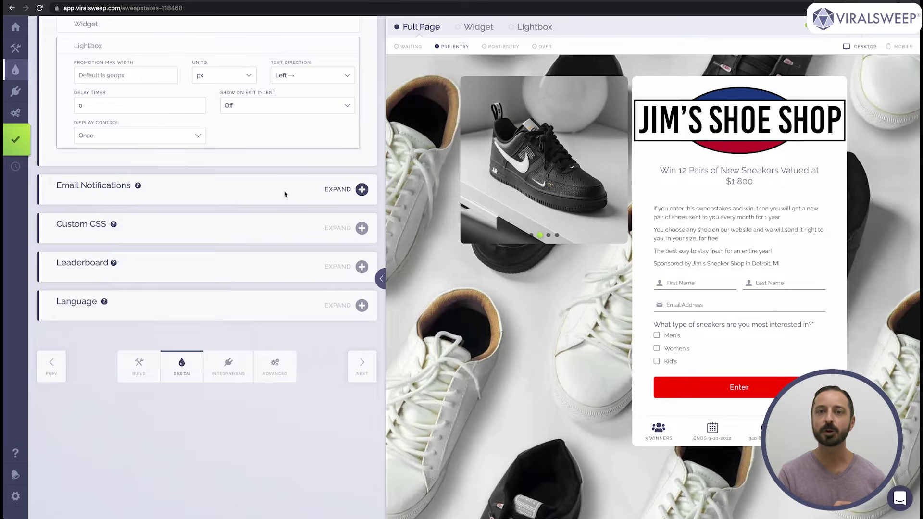
- Expand Email Notifications and fill in the sender's e-mail address and name
left_click(284, 194)
left_click(120, 230)
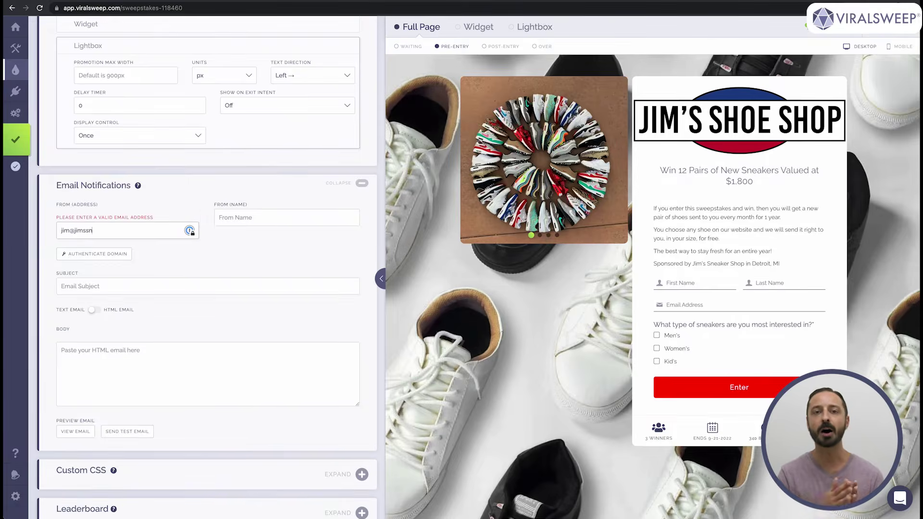
key("Tab")
- Set the email subject to 'Thank You for Entering'
scroll(146, 232, "down", 1)
left_click(146, 232)
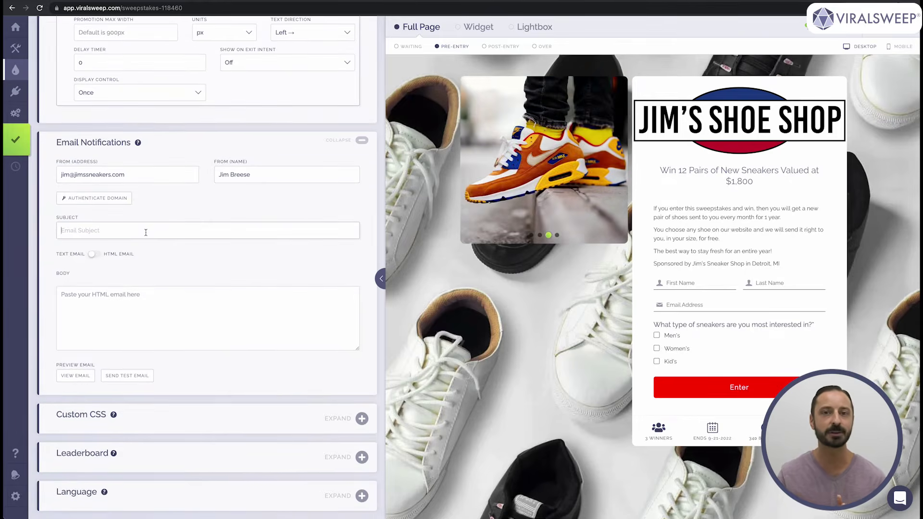
type("Thank You for")
left_click(207, 318)
type("Hey, thank you for")
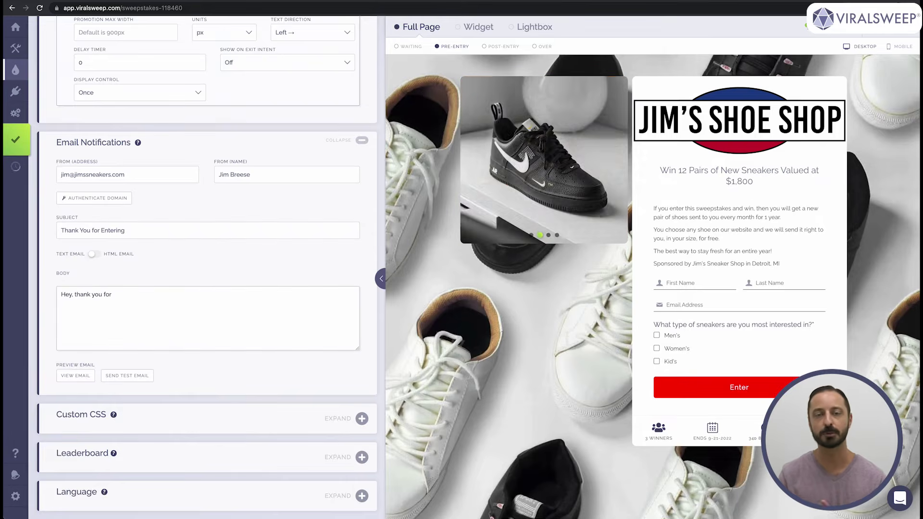
type(" entering into the sneaker sweepstakes.")
key("Return")
type("We will contact the winners on September 22nd.")
key("Return")
type("Check out our shop at https")
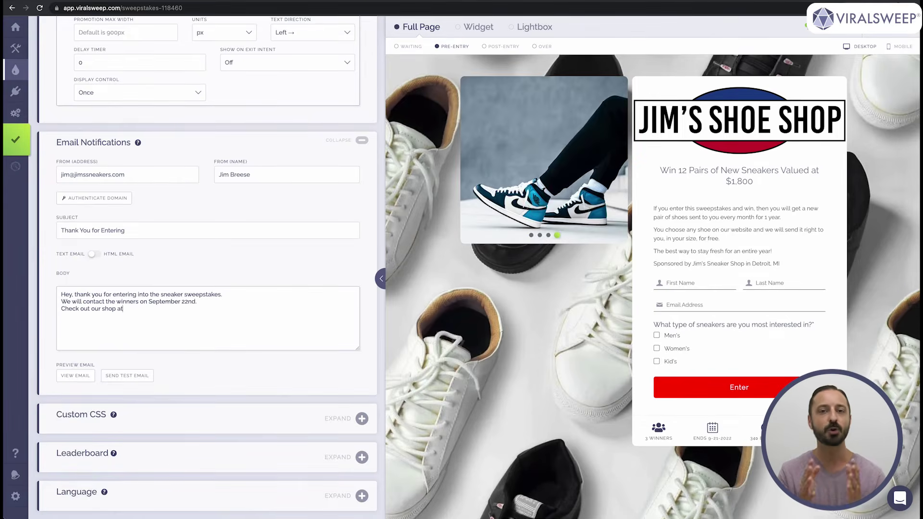
type("://jimssneakers.com")
key("Return")
type("Thanks,")
key("Return")
type("Jim")
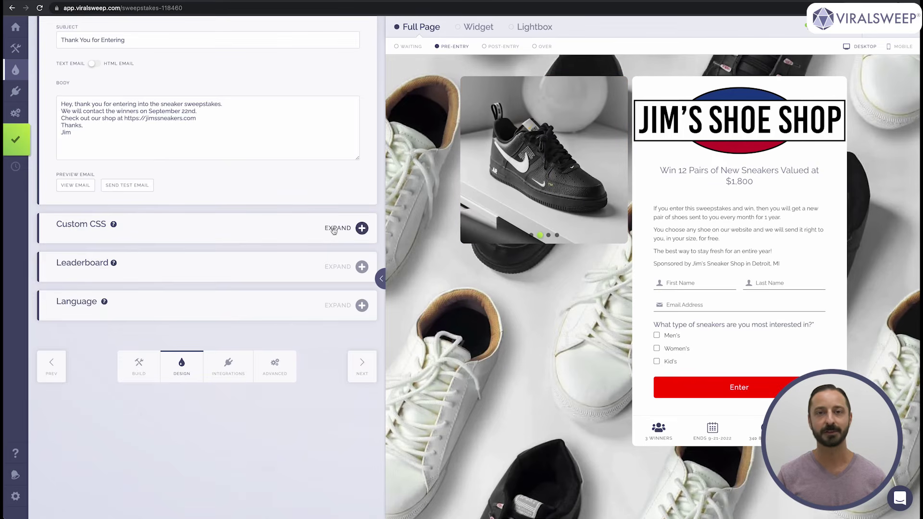
- Turn on Display Leaderboard After Entry with the label 'See who has the most entries'
left_click(334, 228)
scroll(327, 269, "down", 4)
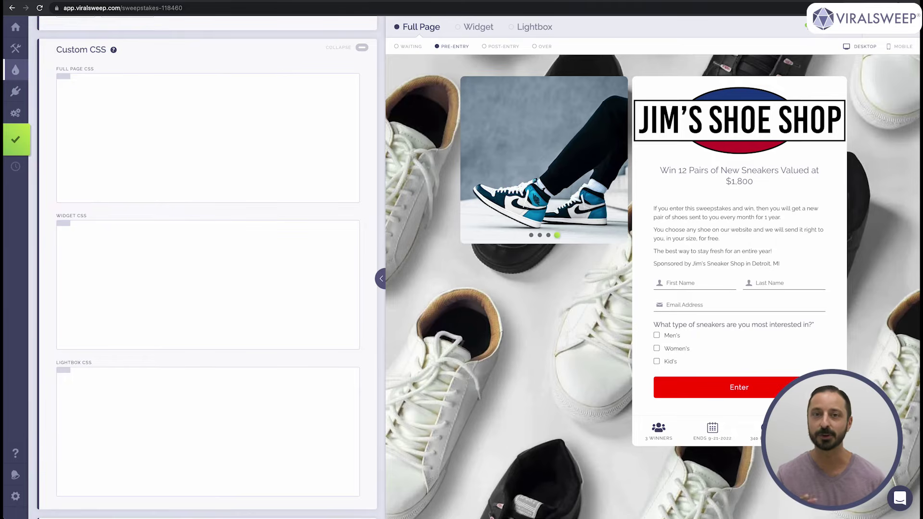
scroll(268, 243, "down", 5)
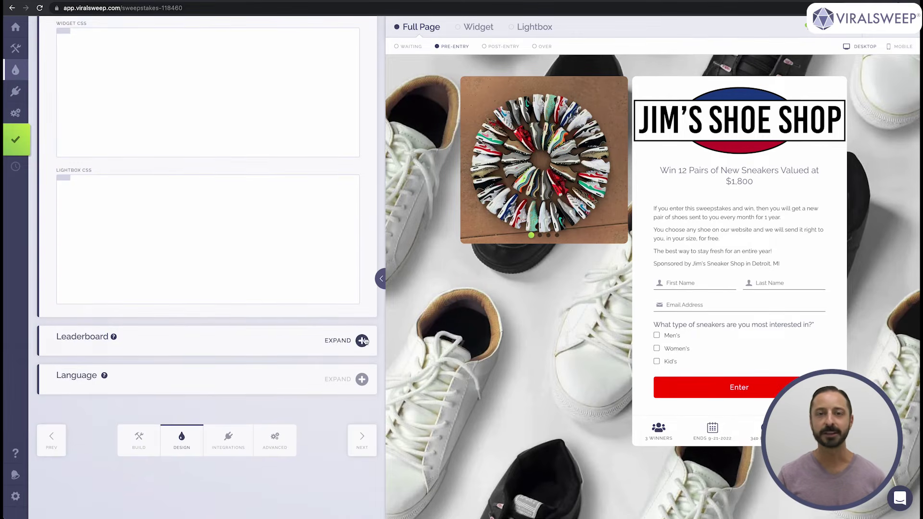
left_click(362, 341)
scroll(146, 274, "down", 3)
left_click(73, 262)
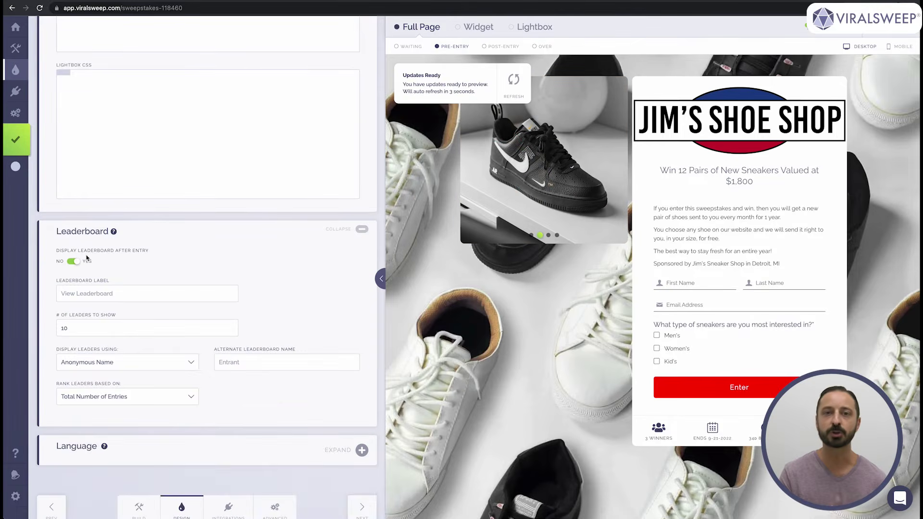
left_click(128, 294)
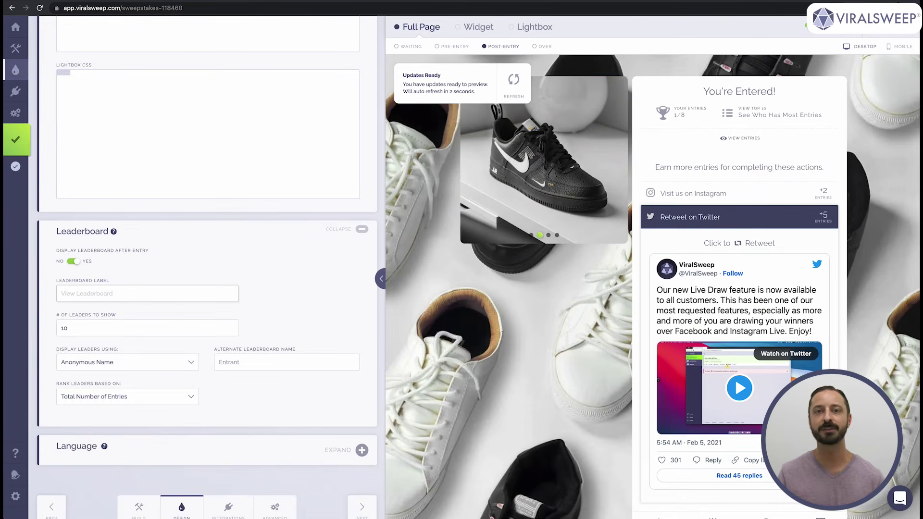
type("See who has the")
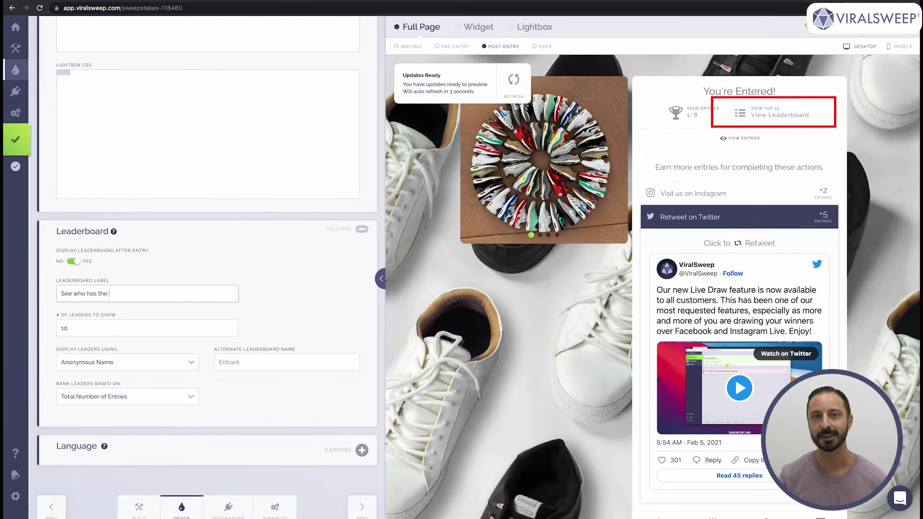
type(" most entries")
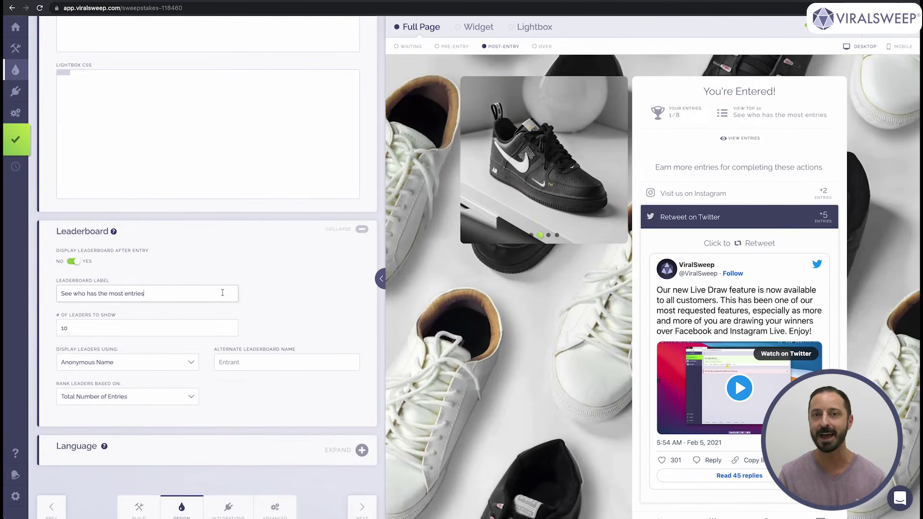
scroll(287, 328, "down", 3)
- Expand Language, show all labels and scroll through every editable text field
left_click(328, 304)
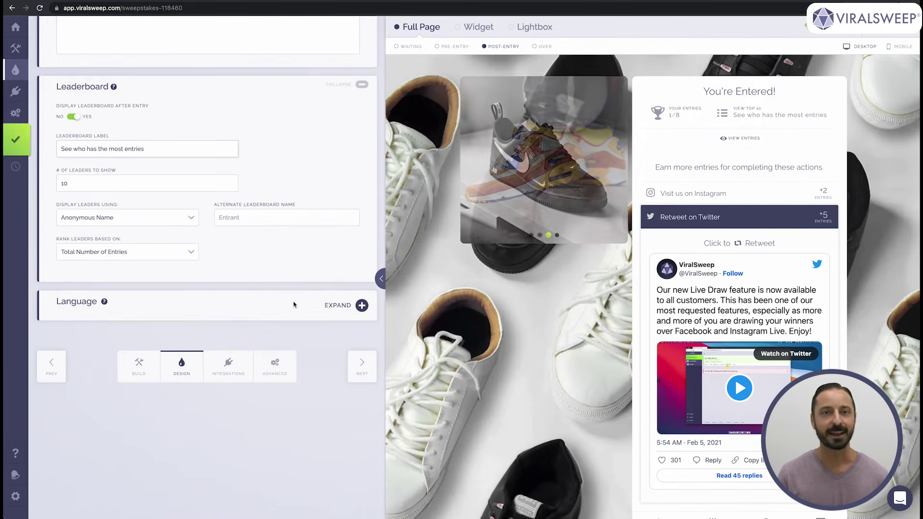
scroll(288, 305, "down", 2)
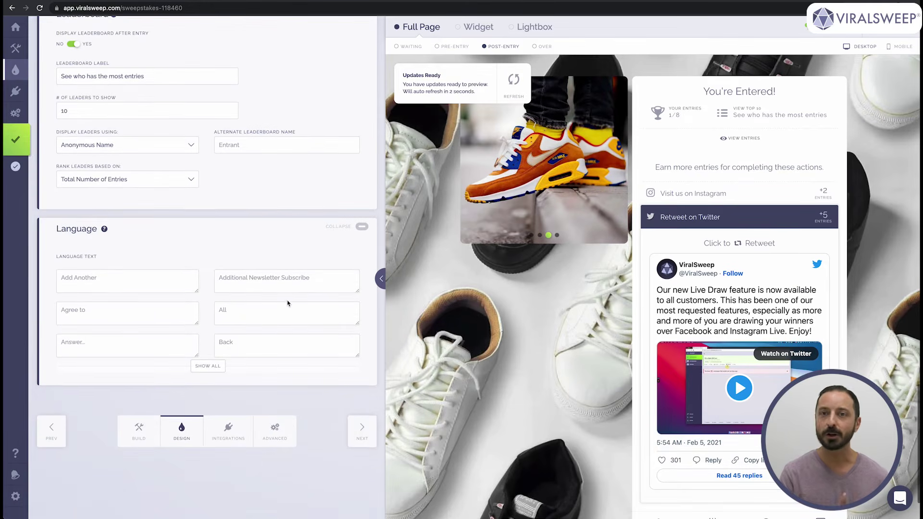
scroll(287, 303, "down", 1)
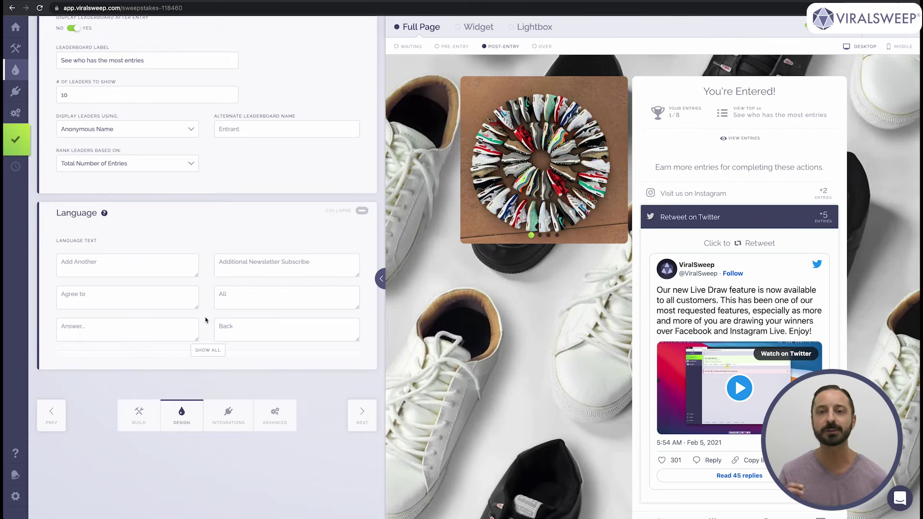
left_click(218, 352)
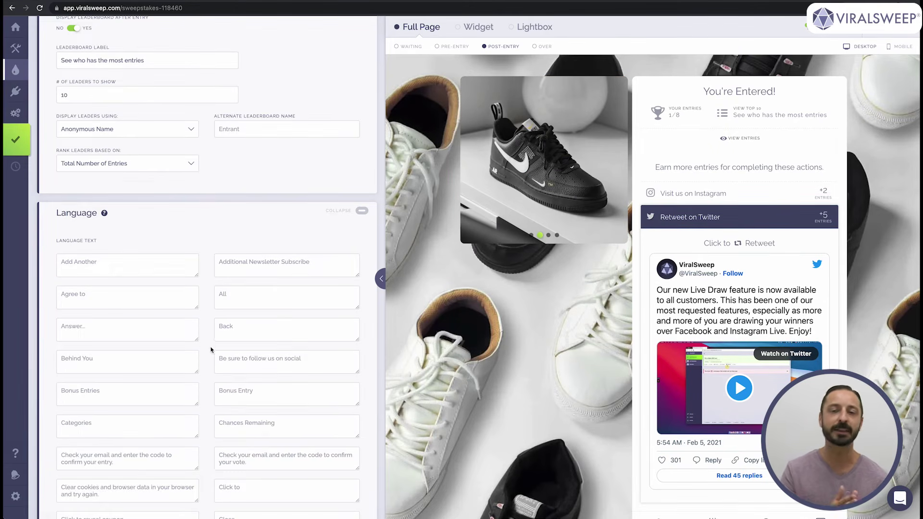
scroll(211, 349, "down", 5)
scroll(210, 347, "down", 1)
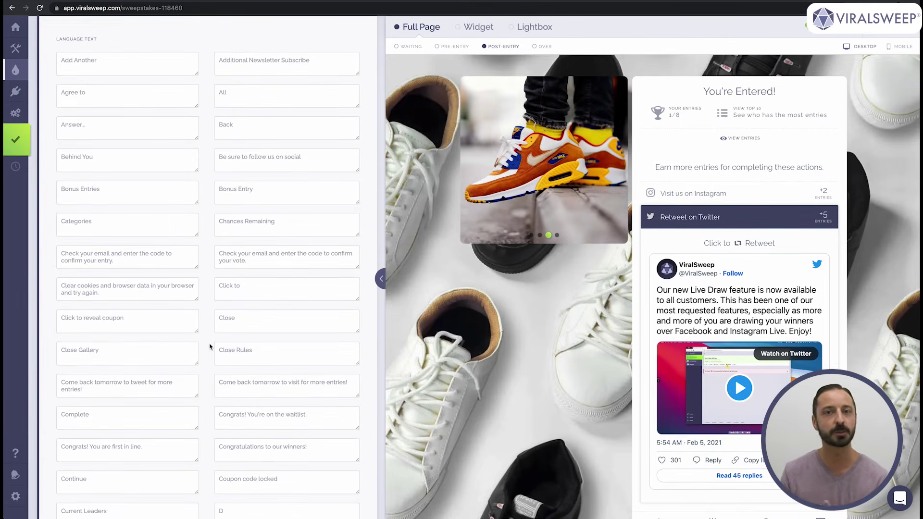
scroll(210, 348, "down", 1)
scroll(210, 346, "down", 12)
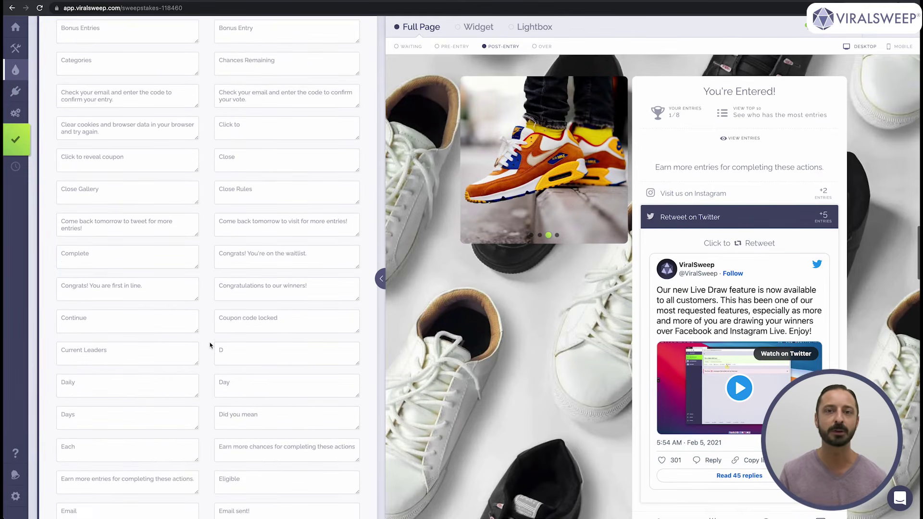
scroll(210, 344, "down", 9)
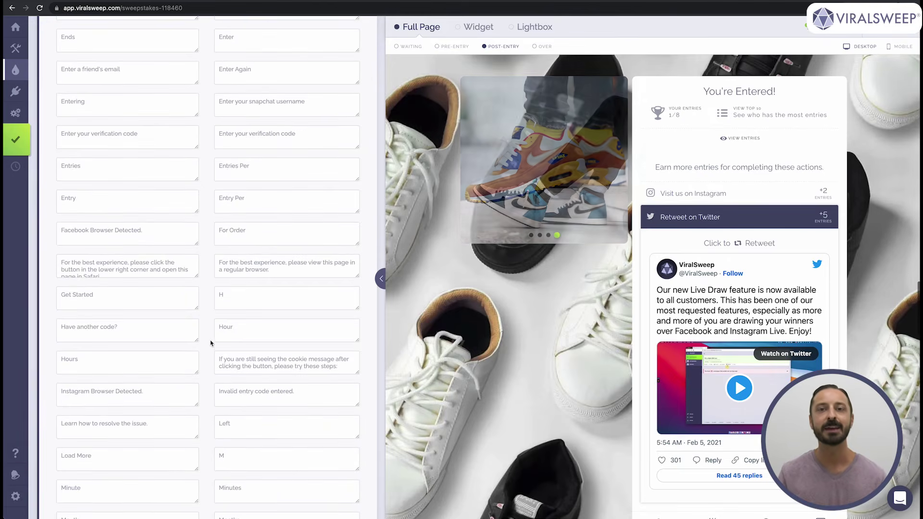
scroll(211, 343, "down", 17)
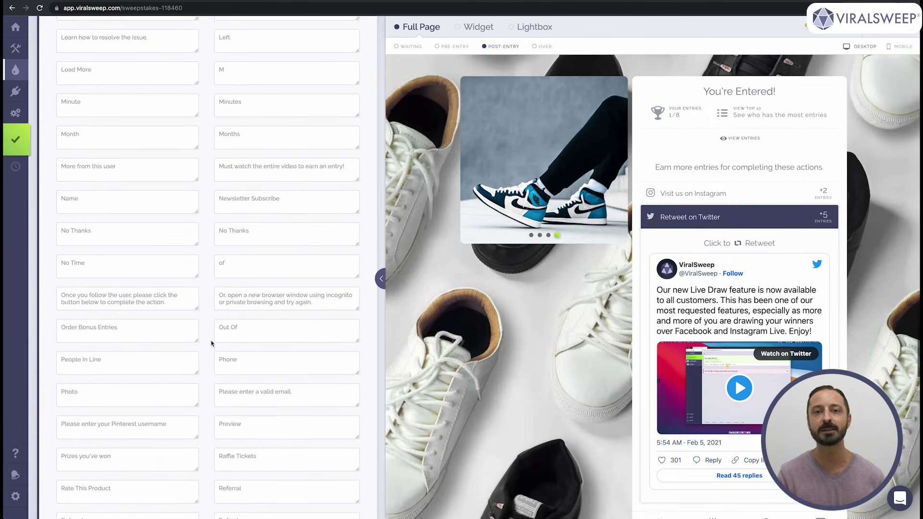
scroll(212, 343, "down", 18)
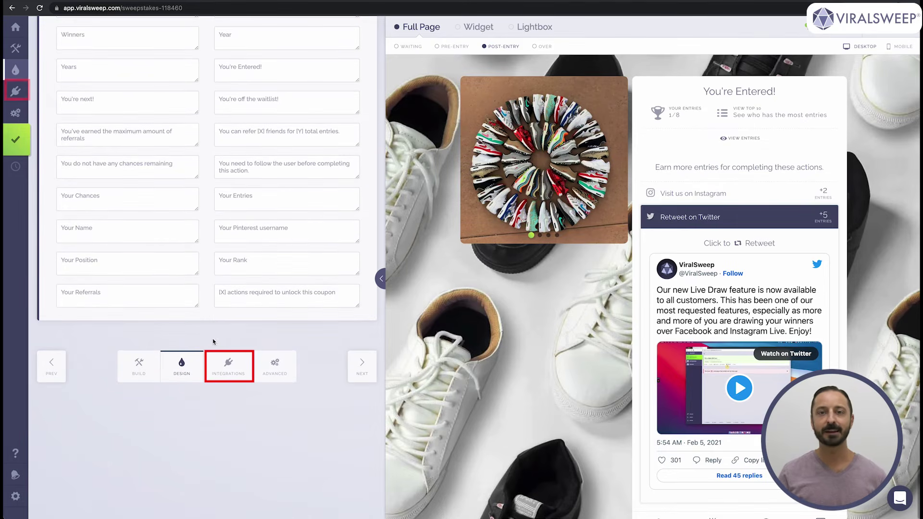
- In Integrations, add a new service and choose Klaviyo
left_click(230, 367)
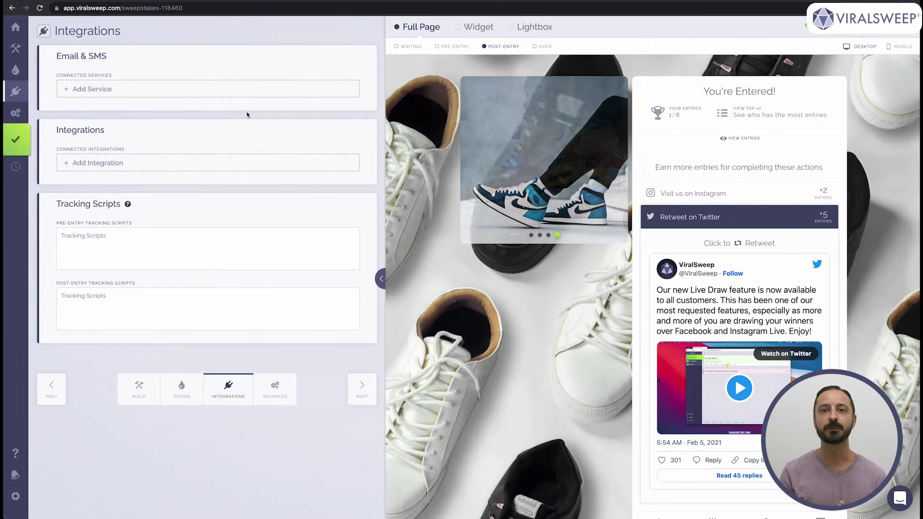
left_click(249, 91)
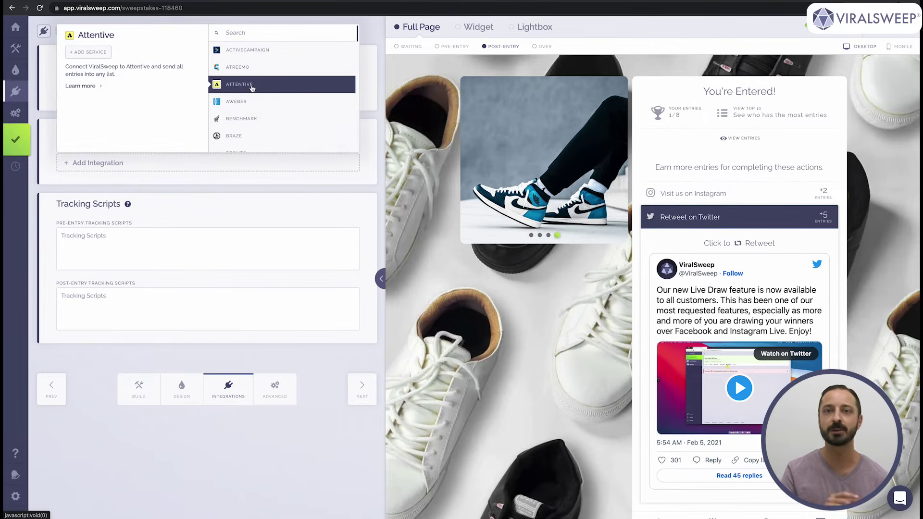
scroll(277, 116, "down", 10)
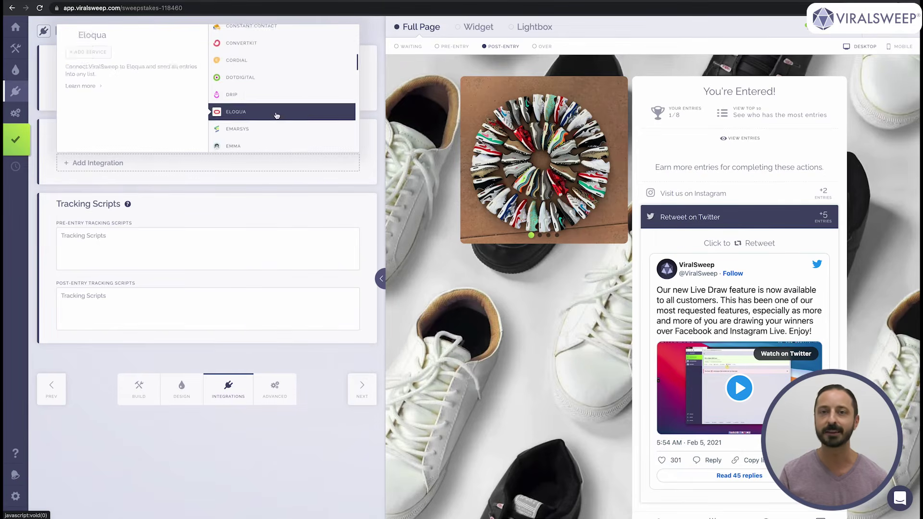
scroll(278, 115, "up", 5)
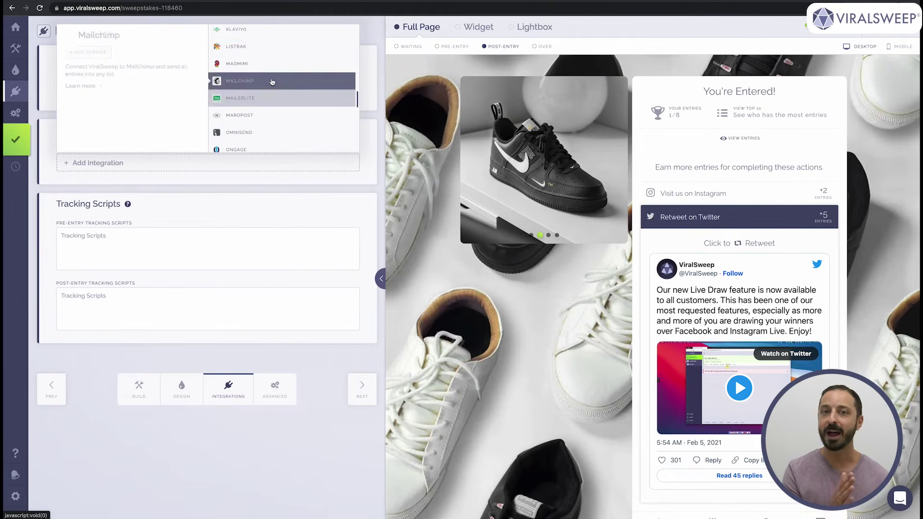
left_click(264, 32)
- Paste the Klaviyo API key, connect, and open the list dropdown showing tests and New 2021 List
left_click(252, 239)
key("super+v")
left_click(303, 274)
left_click(303, 274)
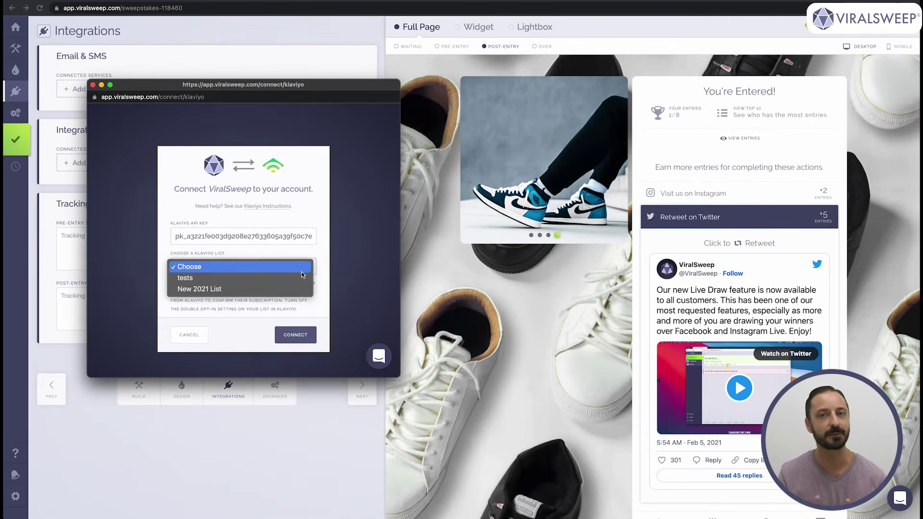
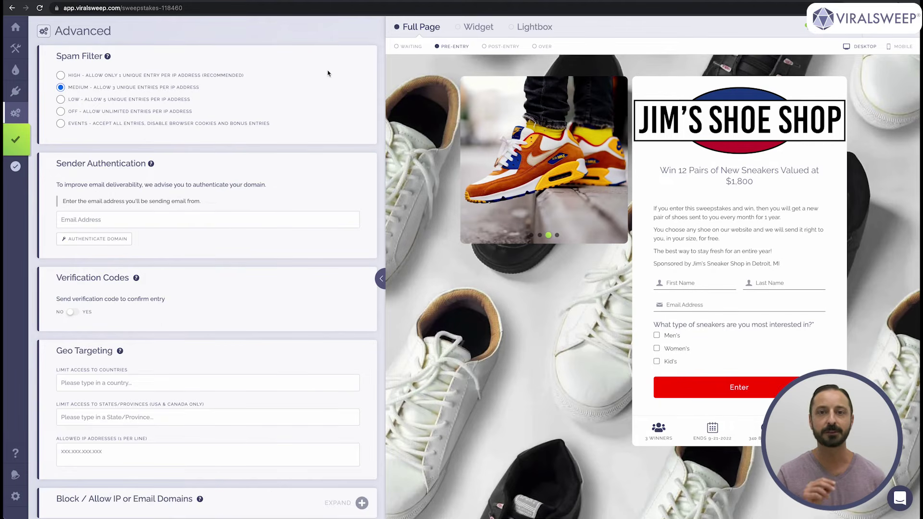
- Set the spam filter to High, allowing one unique entry per IP address
left_click(180, 75)
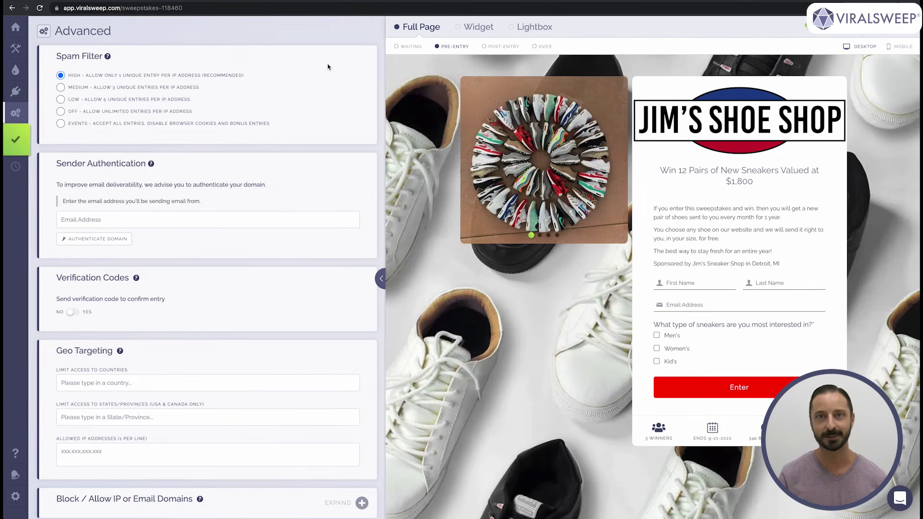
scroll(328, 67, "down", 2)
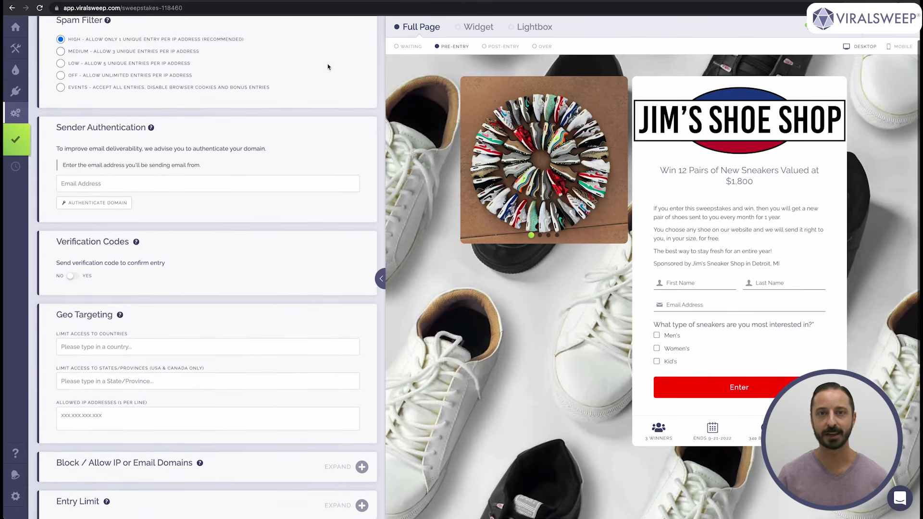
scroll(328, 67, "down", 2)
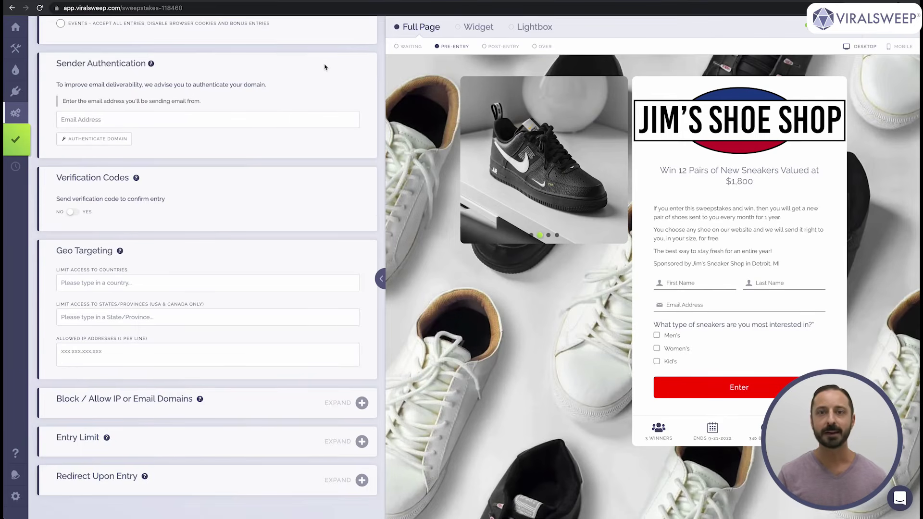
scroll(324, 65, "down", 2)
scroll(325, 67, "down", 3)
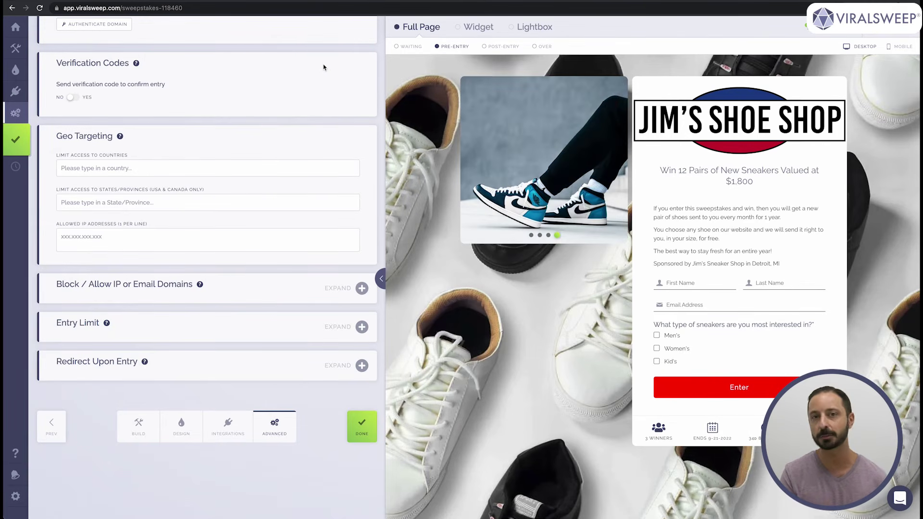
scroll(323, 64, "down", 3)
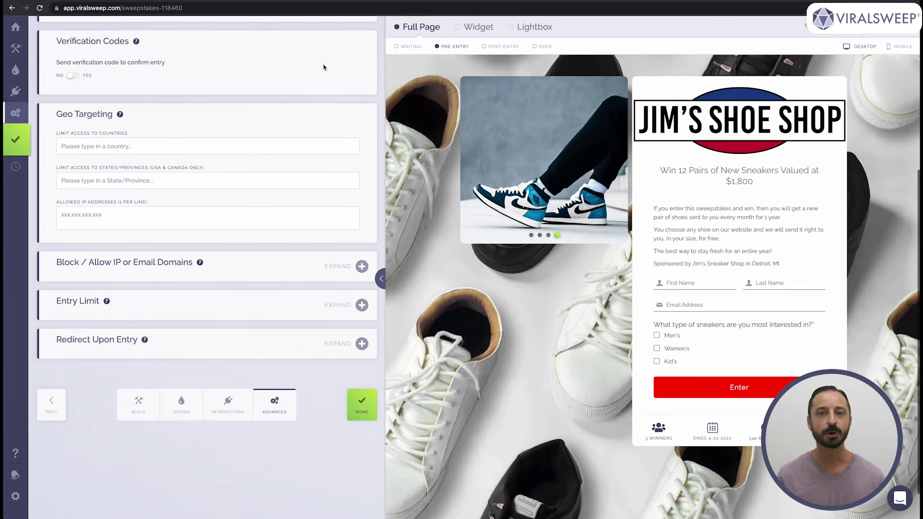
- Type 'unite' in Limit Access to Countries and choose United States
left_click(313, 106)
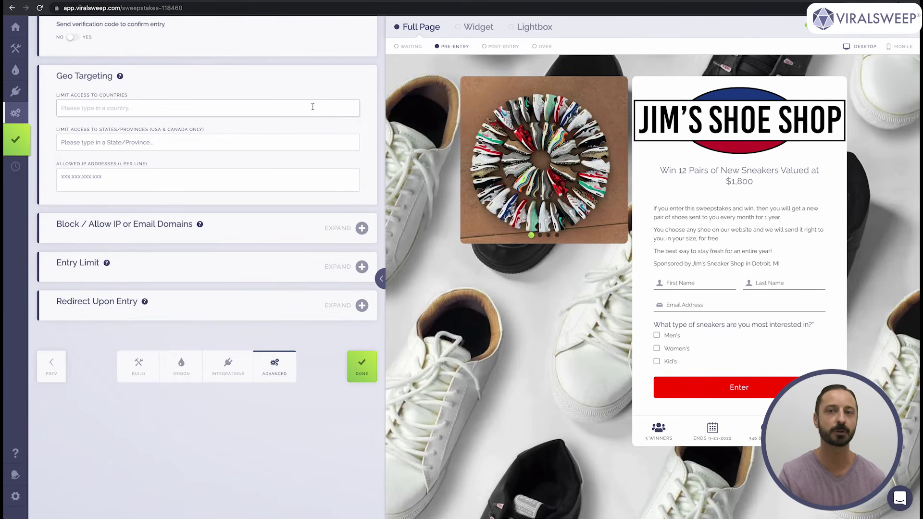
type("united")
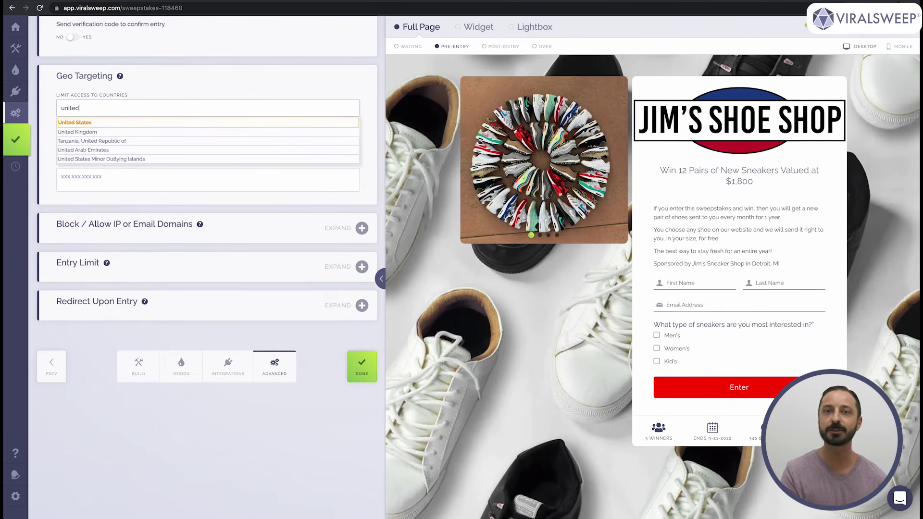
left_click(306, 124)
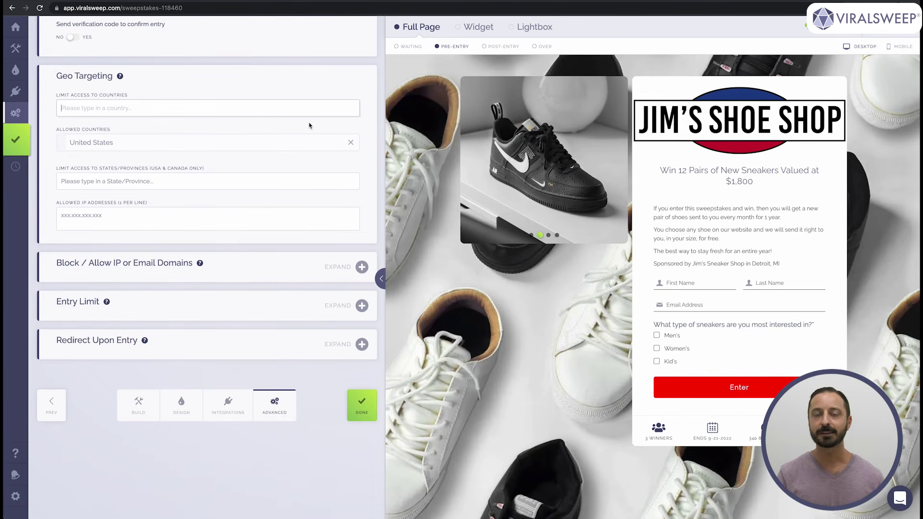
scroll(309, 125, "down", 2)
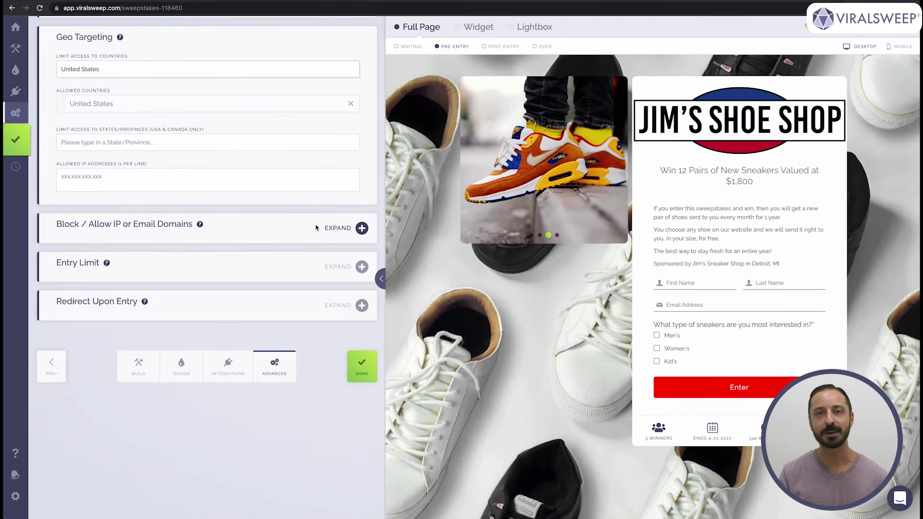
- Expand the Block / Allow IP or Email Domains and Entry Limit sections
left_click(316, 227)
scroll(316, 226, "down", 5)
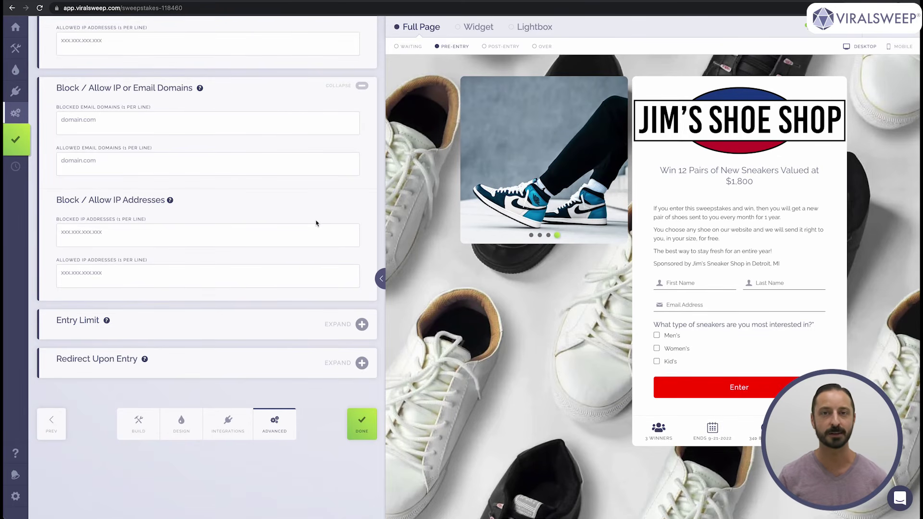
left_click(335, 325)
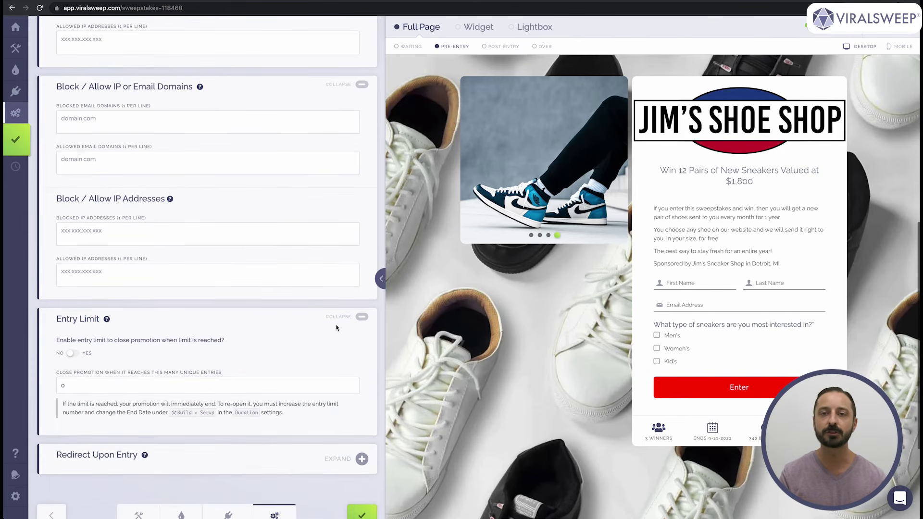
scroll(336, 328, "down", 3)
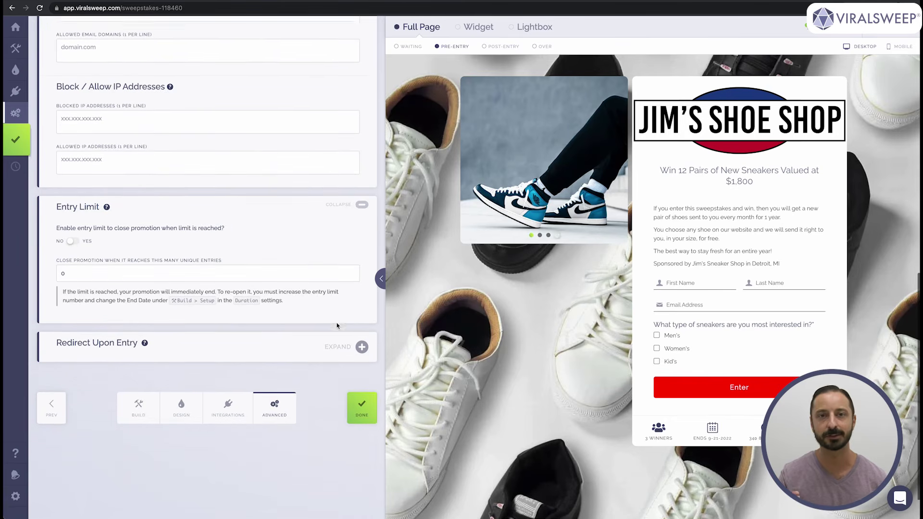
scroll(337, 326, "down", 3)
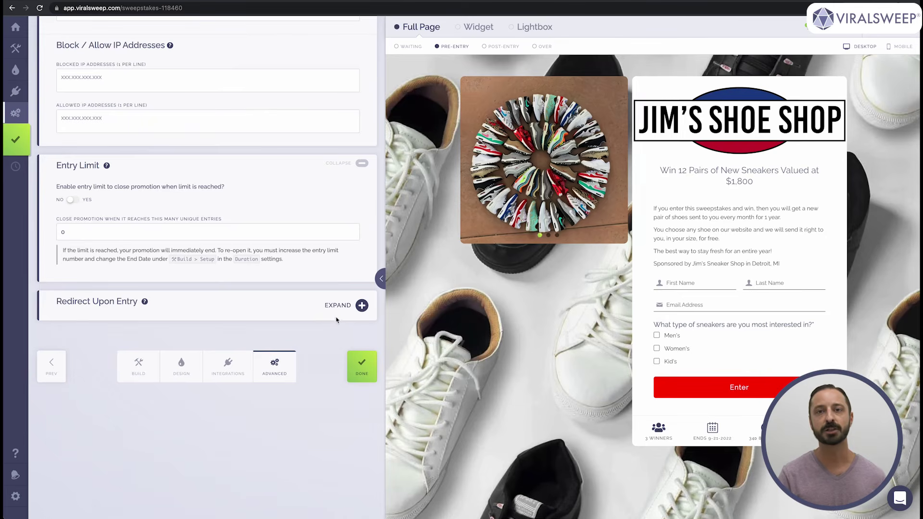
- Expand Redirect Upon Entry, turn redirecting on and start typing a redirect URL
left_click(336, 308)
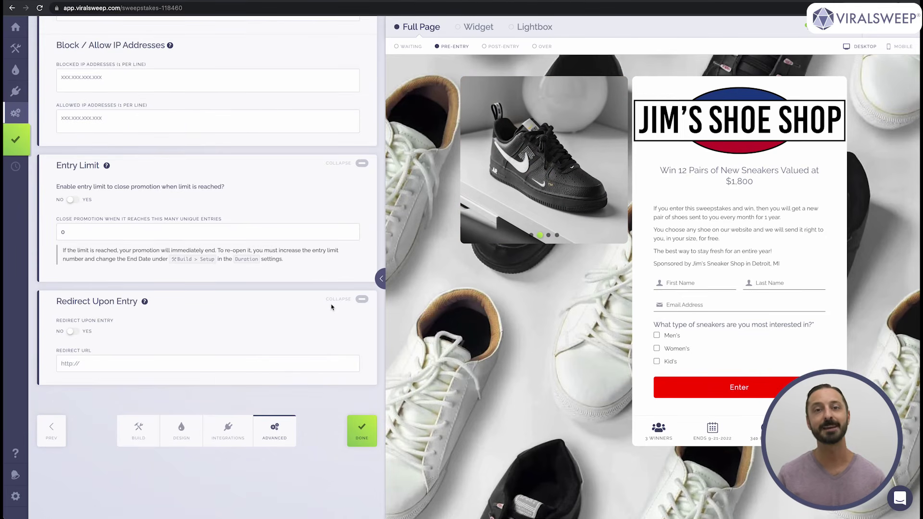
scroll(330, 308, "down", 3)
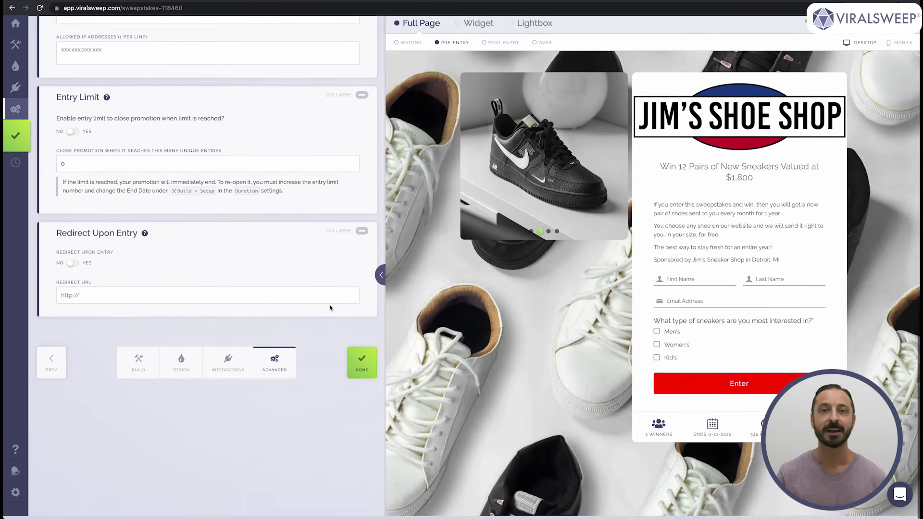
left_click(77, 267)
left_click(87, 296)
type("https://jimssnea")
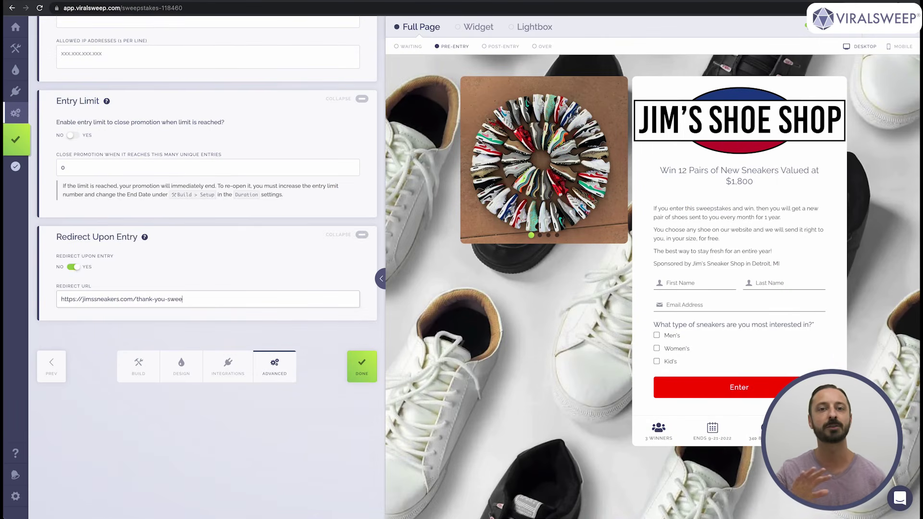
type("kes")
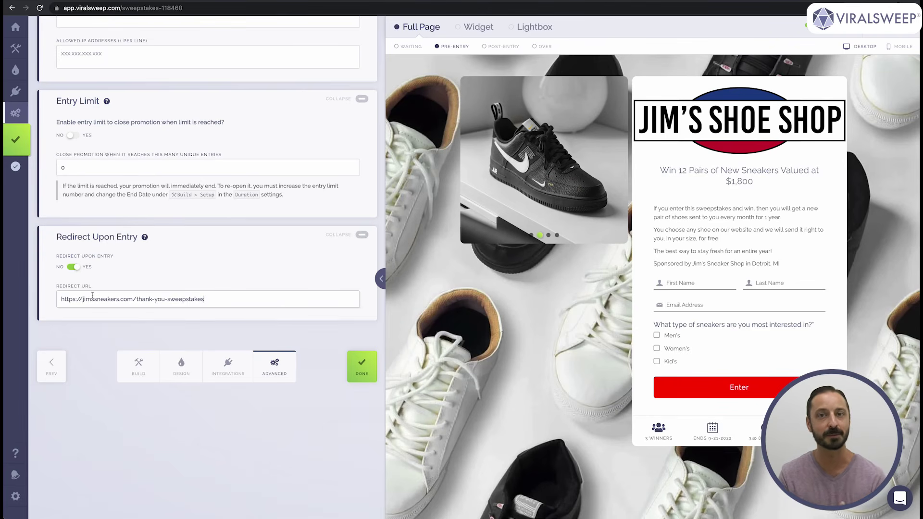
- Clear the redirect URL, switch redirecting back off and finish editing
triple_click(92, 295)
key("BackSpace")
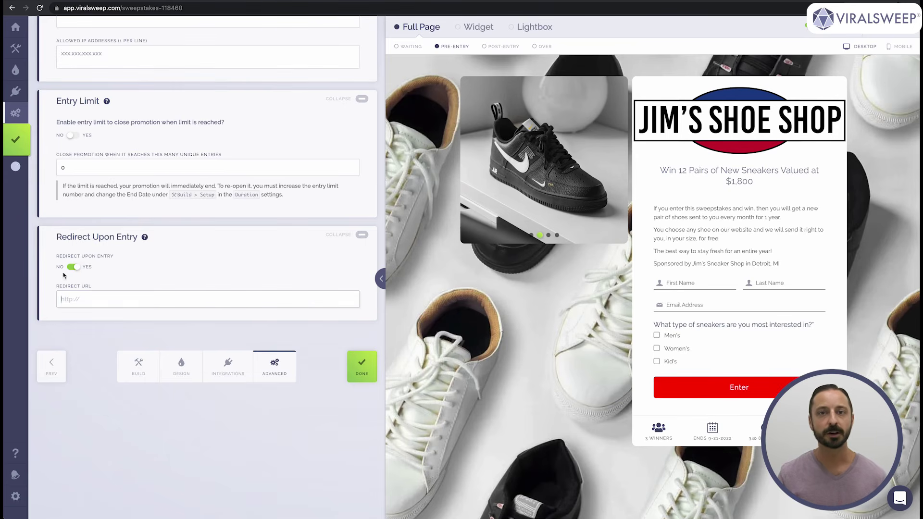
left_click(72, 268)
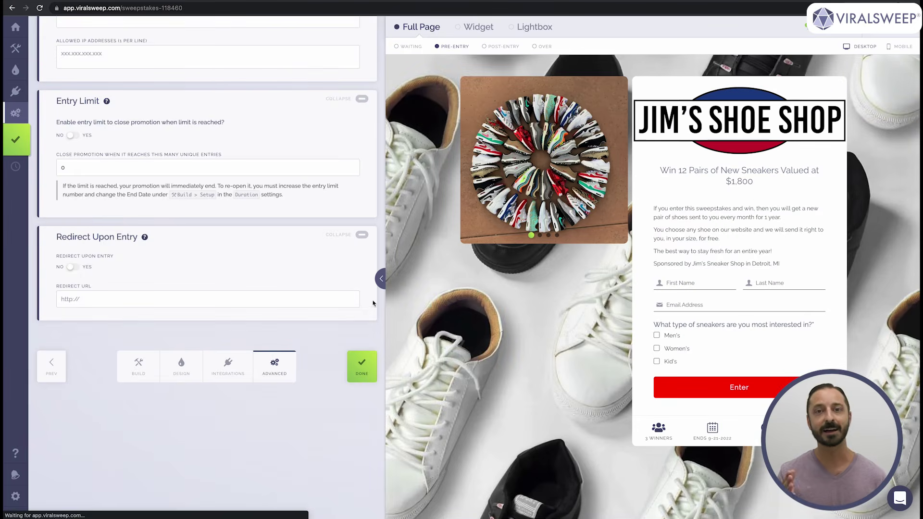
left_click(361, 368)
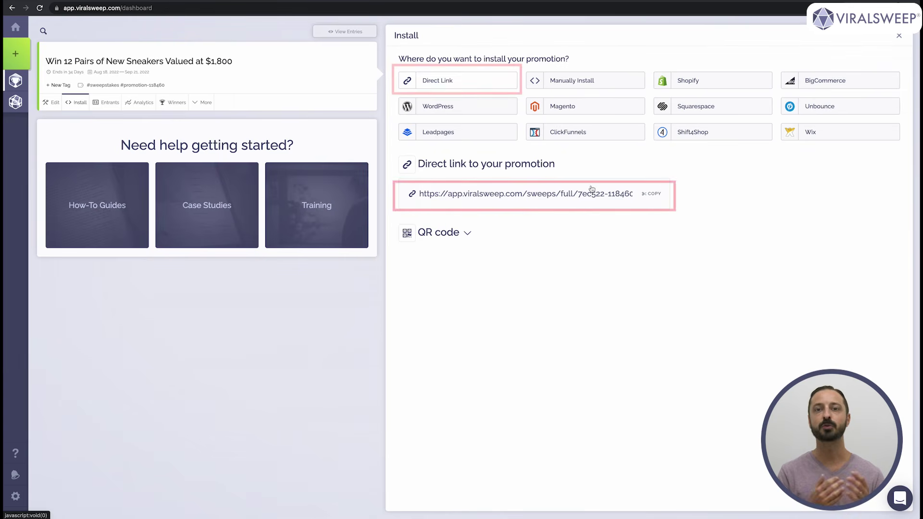
left_click(651, 193)
key("super+t")
key("super+v")
key("Return")
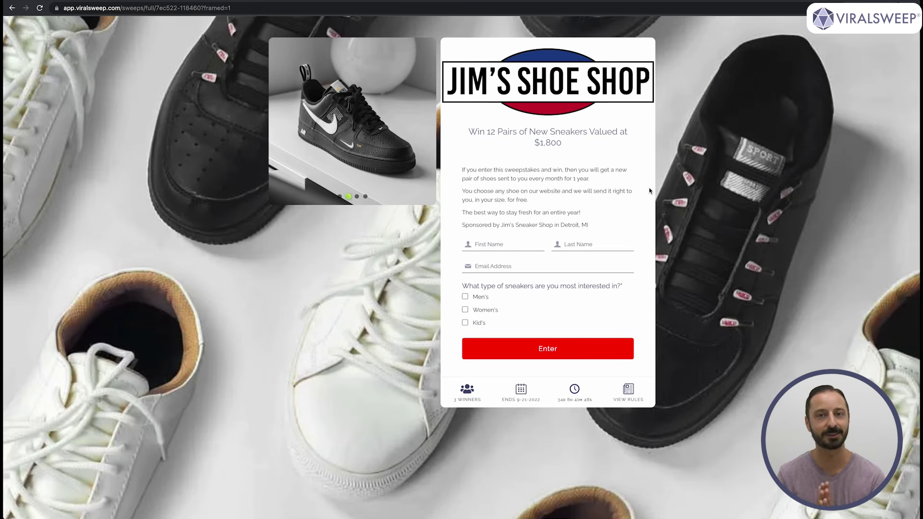
key("super+w")
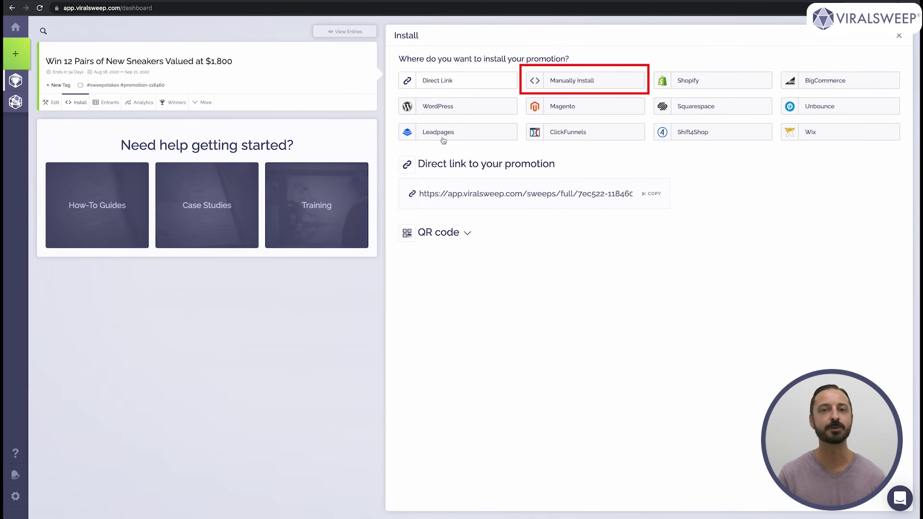
- Copy the manual Full Page install code, then open and close the help chat
left_click(590, 83)
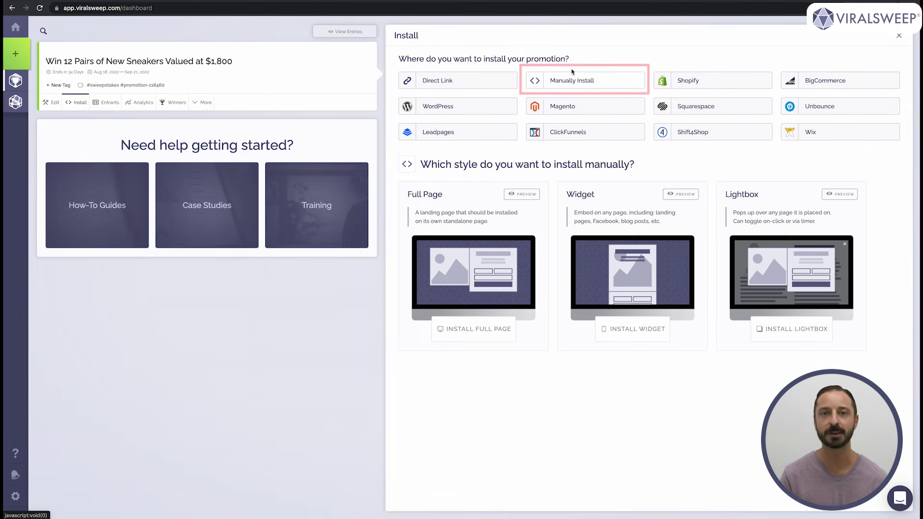
left_click(487, 329)
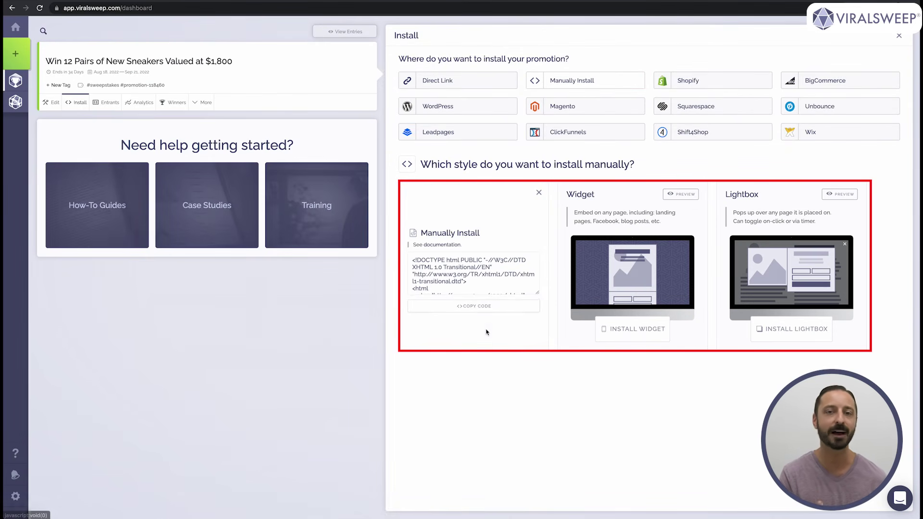
left_click(466, 307)
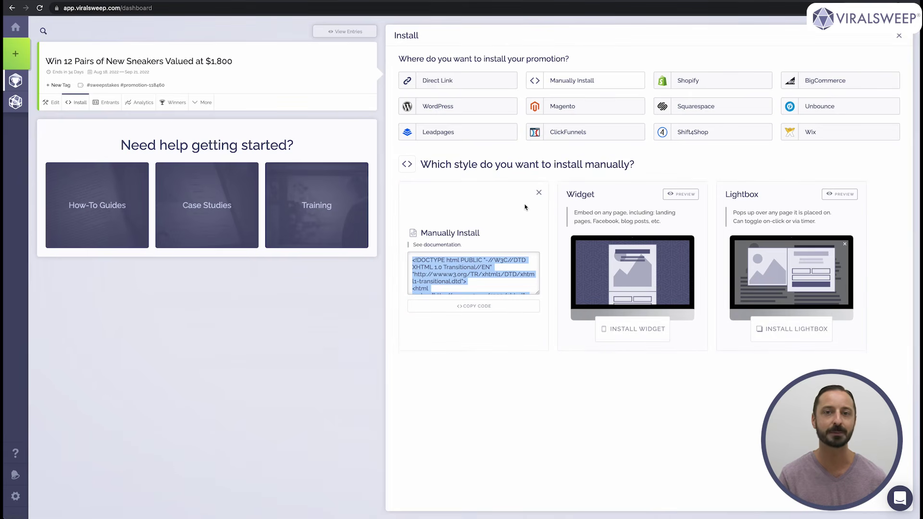
left_click(539, 192)
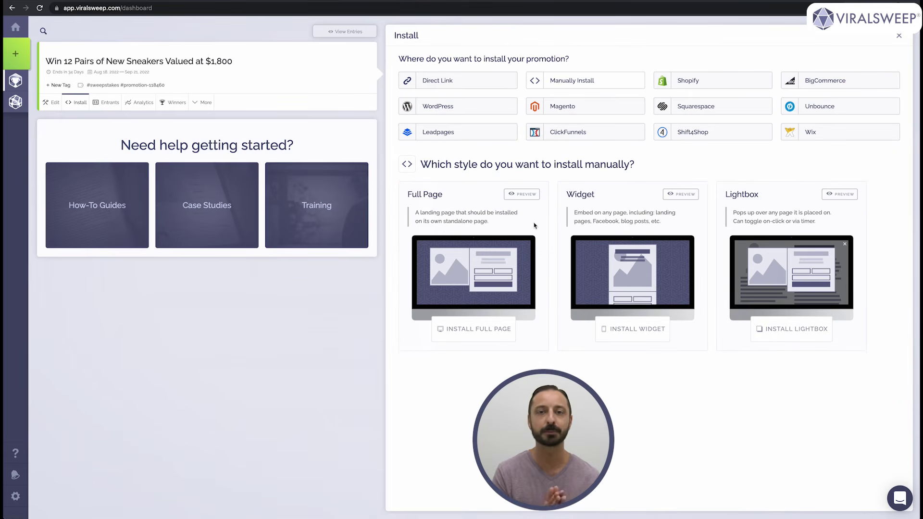
left_click(901, 498)
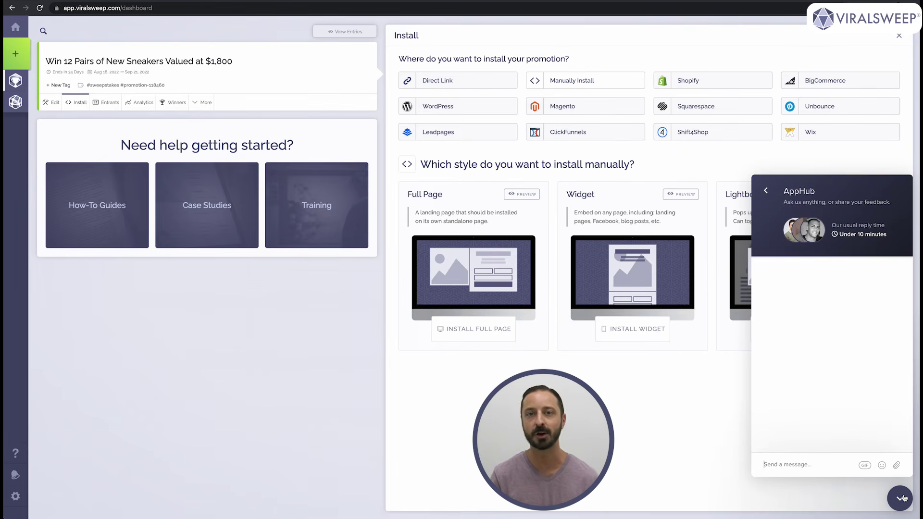
left_click(903, 499)
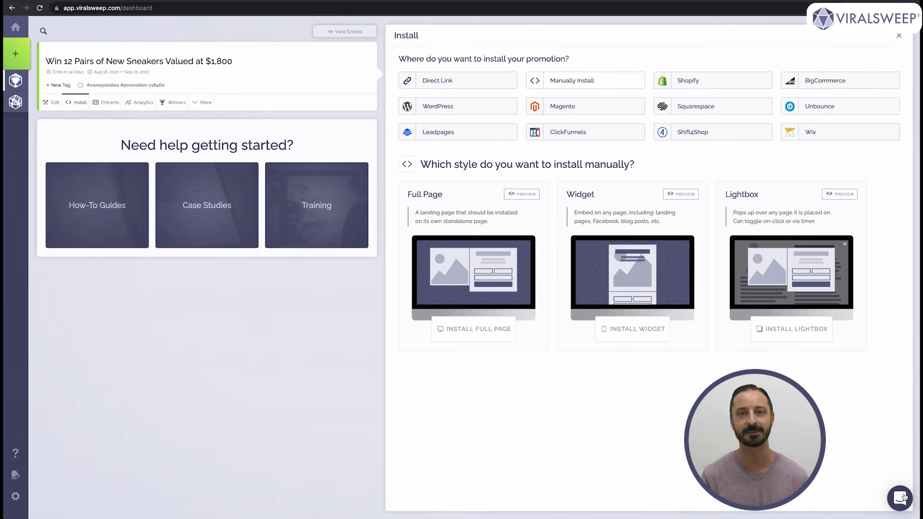
- View Shopify and Squarespace install options, then copy BigCommerce's widget embed code
left_click(737, 79)
left_click(732, 110)
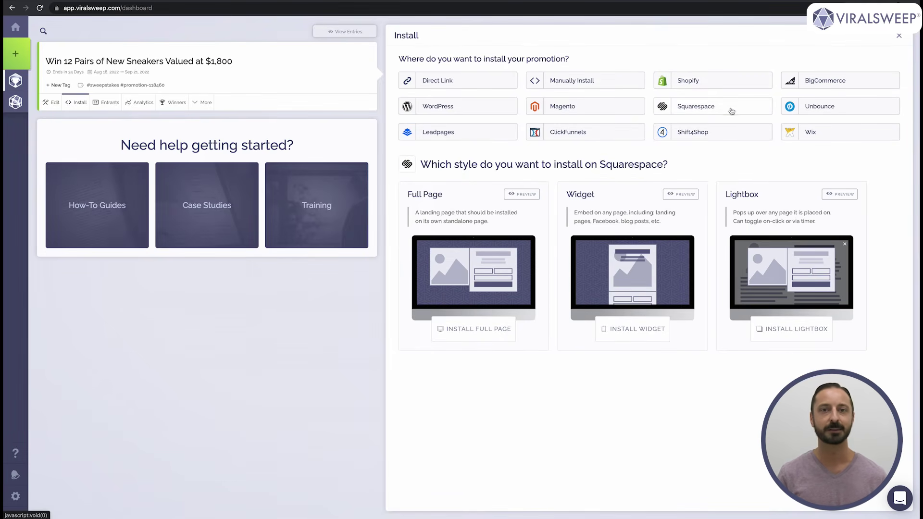
left_click(817, 83)
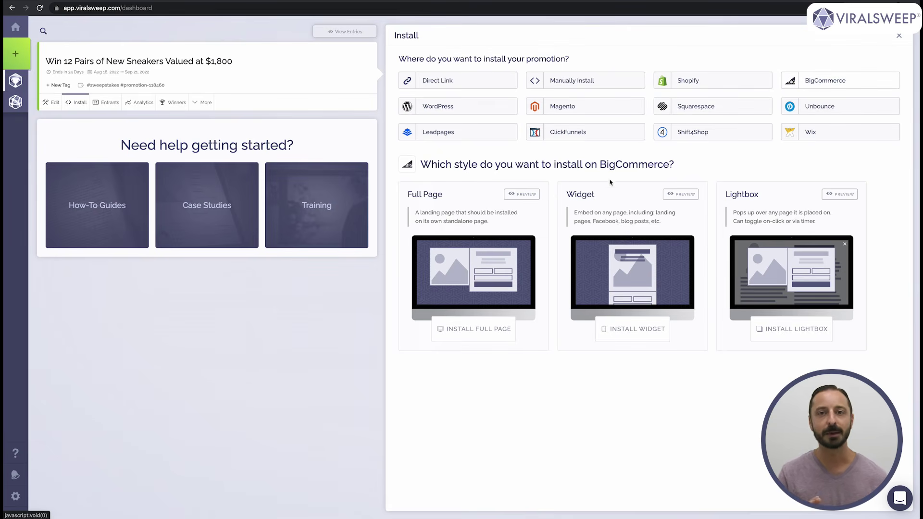
left_click(633, 331)
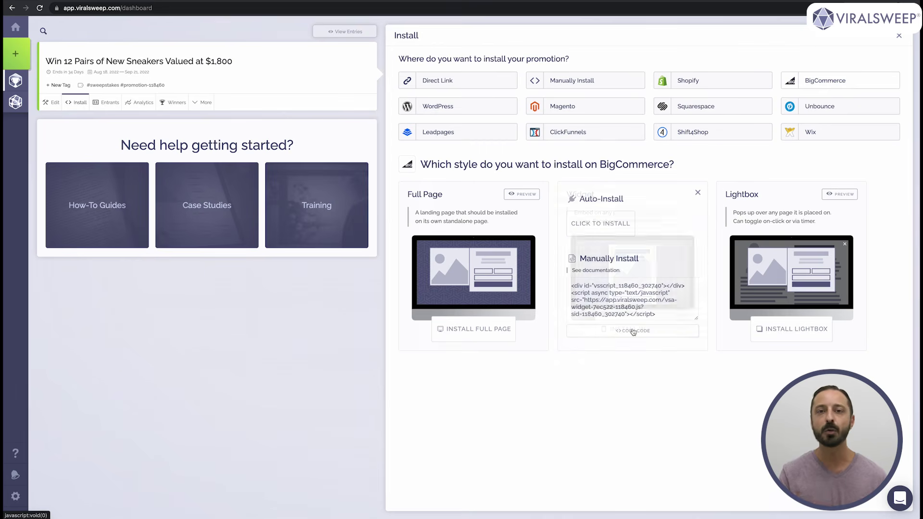
left_click(637, 332)
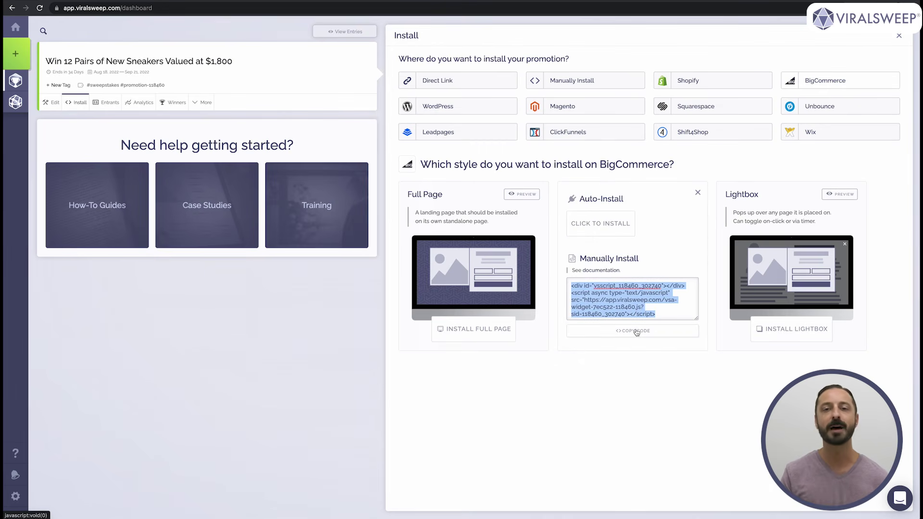